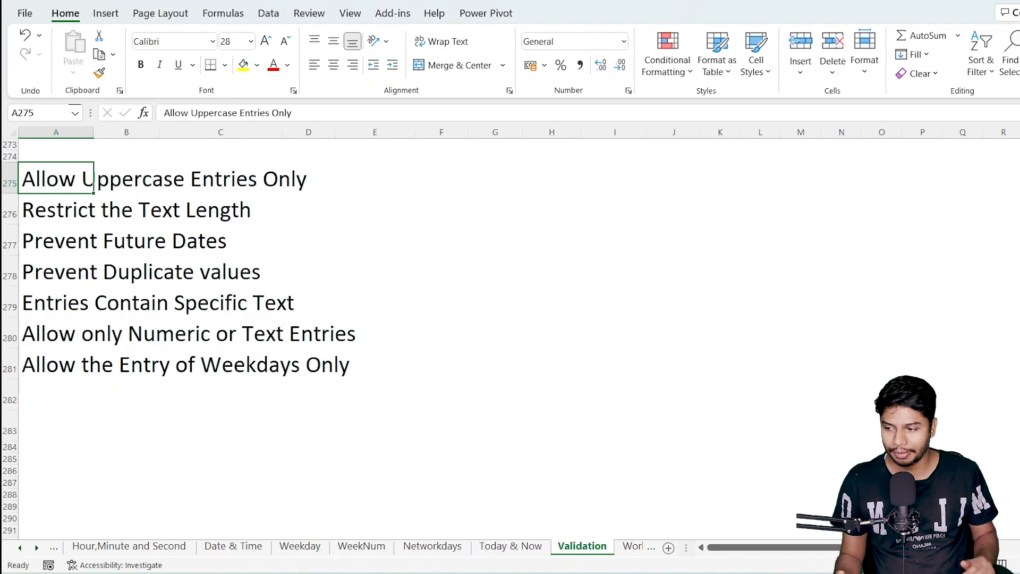
Create a new blank workbook and fill cells G3:G16 with yellow
key("Up")
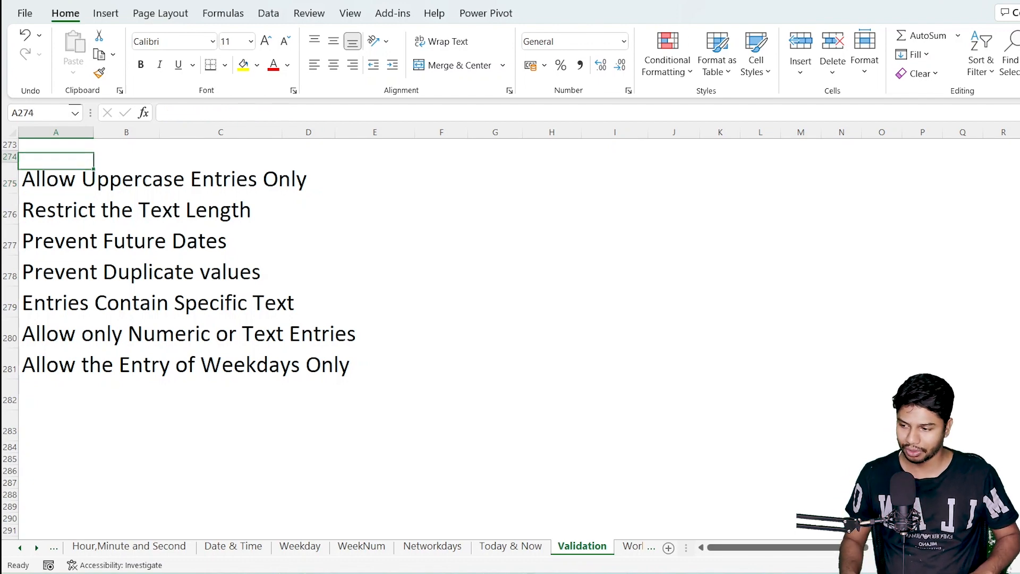
key("Down")
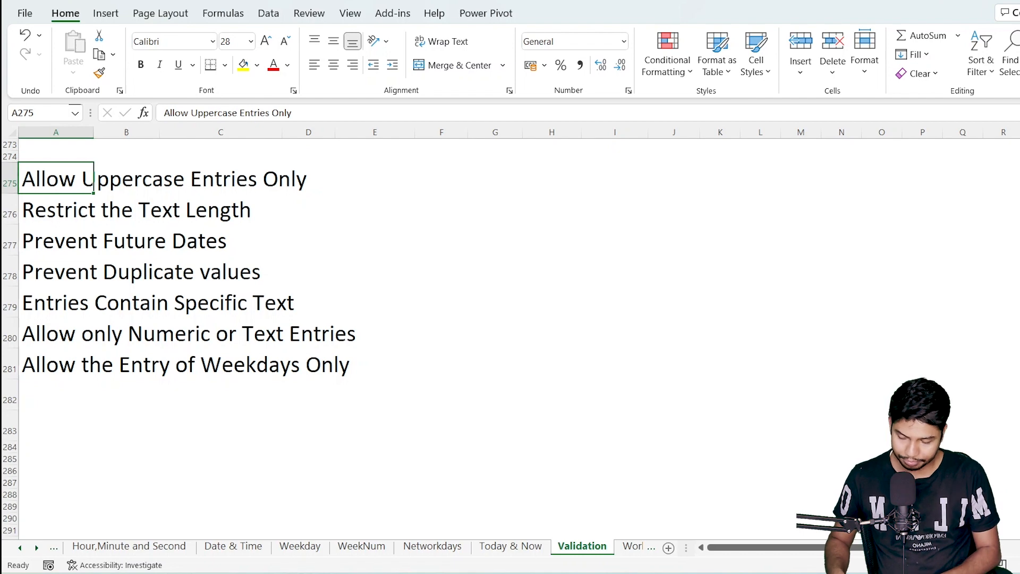
key("ctrl+n")
left_click(643, 331)
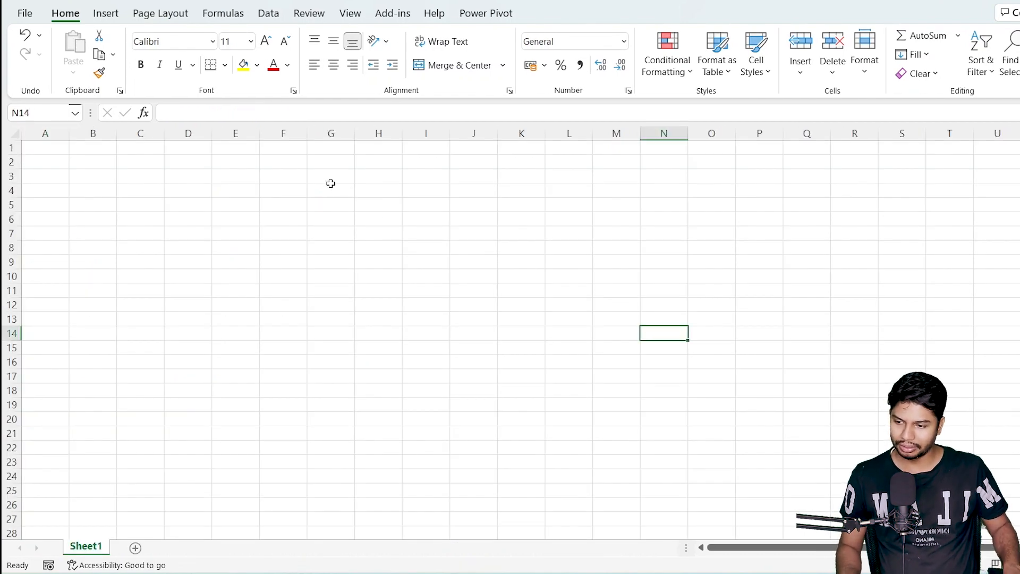
left_click_drag(331, 183, 331, 363)
left_click(243, 64)
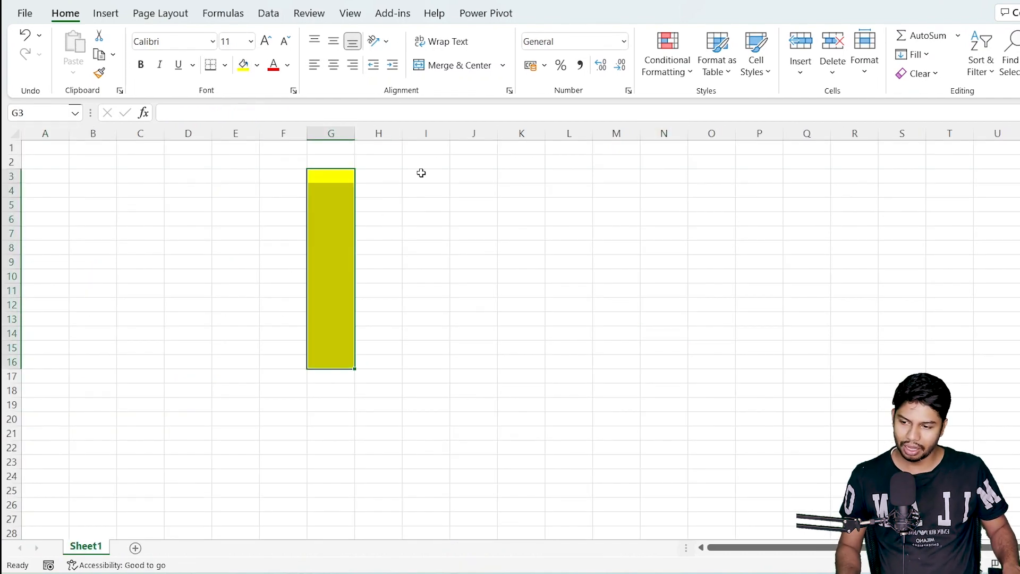
left_click(421, 173)
left_click_drag(335, 174, 335, 363)
left_click(399, 190)
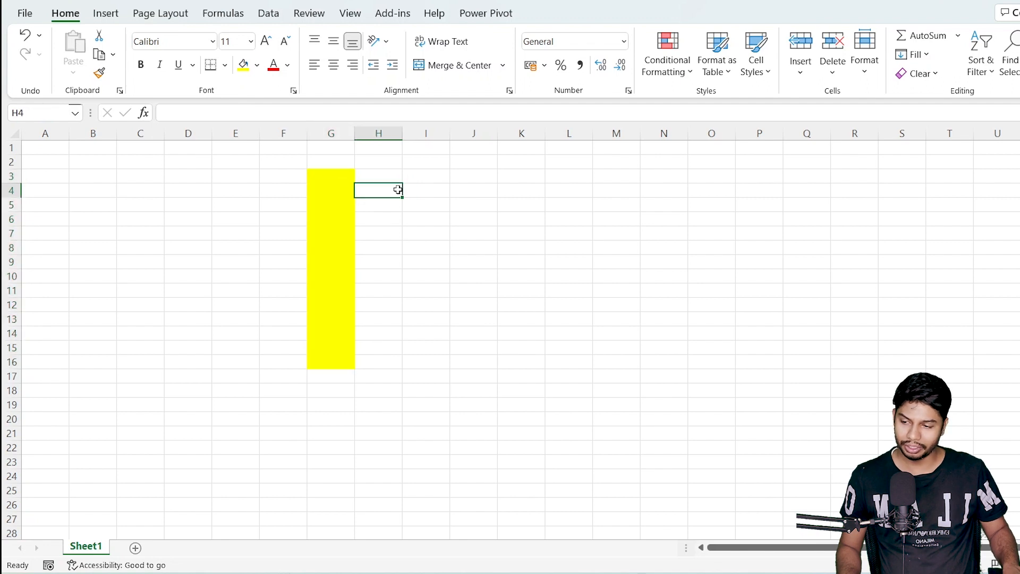
left_click(346, 178)
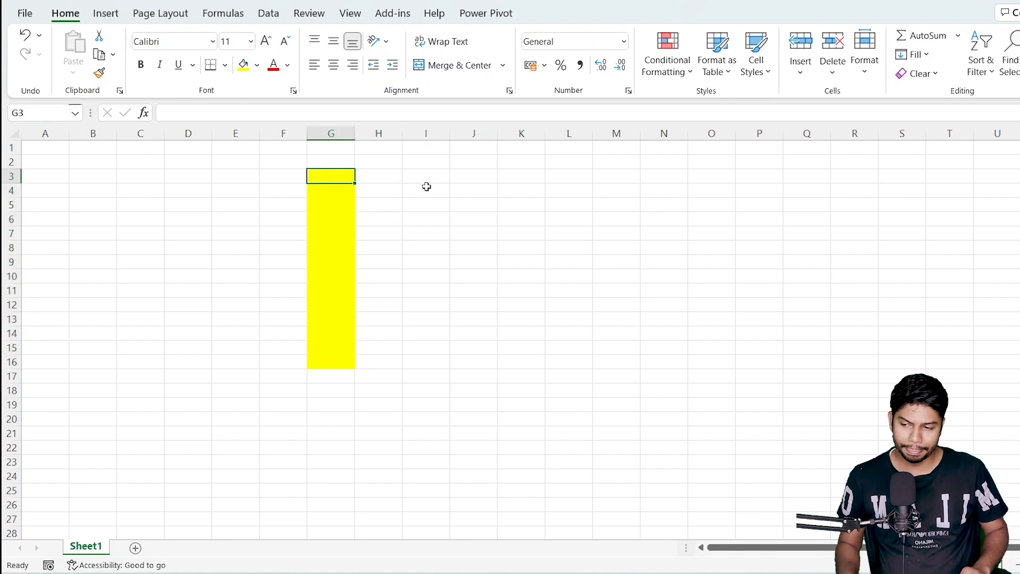
left_click(492, 192)
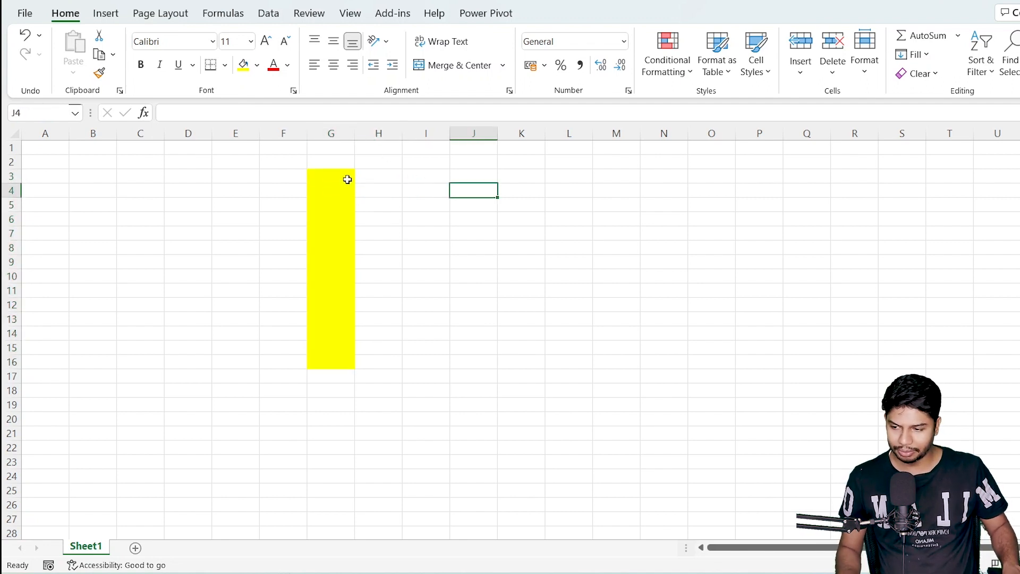
Apply a Custom data validation rule with the formula True to the yellow cells G3:G16
left_click_drag(346, 178, 338, 363)
left_click(271, 15)
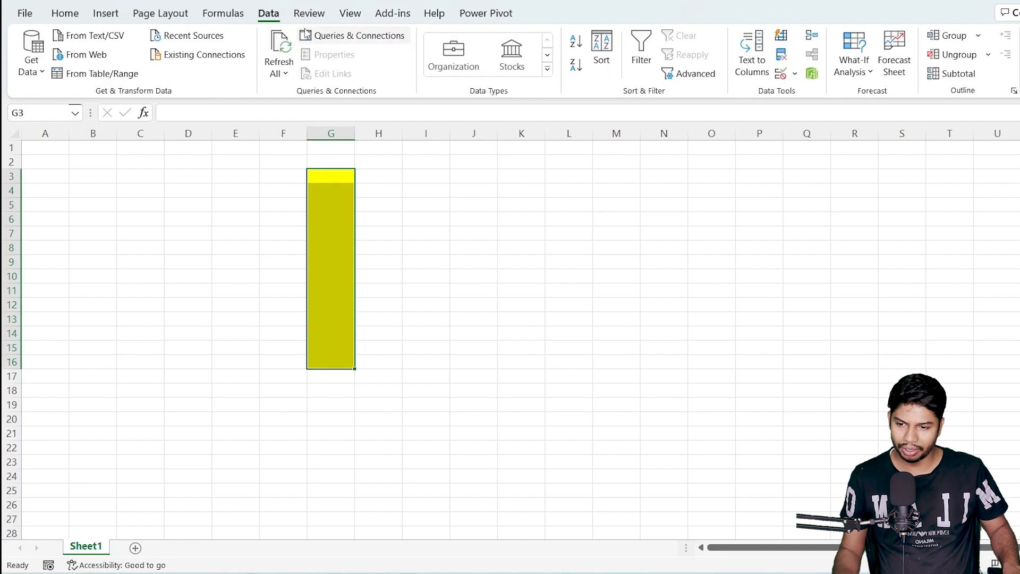
left_click(795, 74)
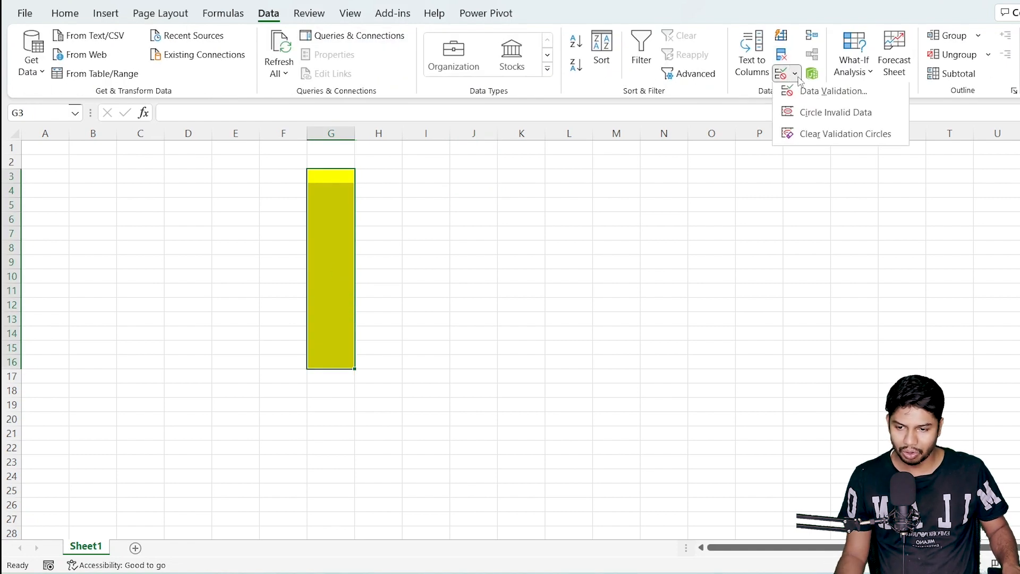
left_click(801, 95)
left_click(653, 256)
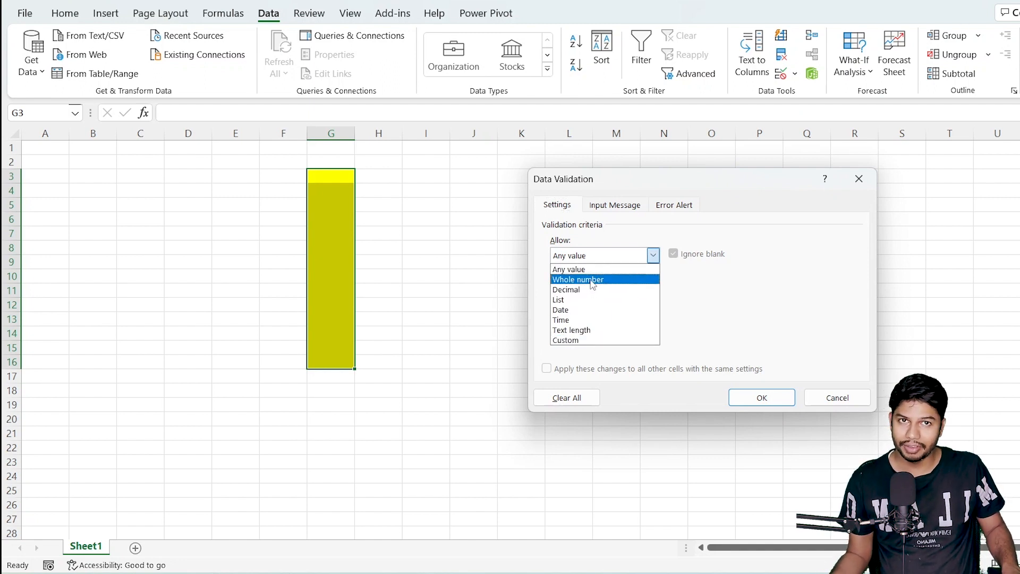
left_click(585, 343)
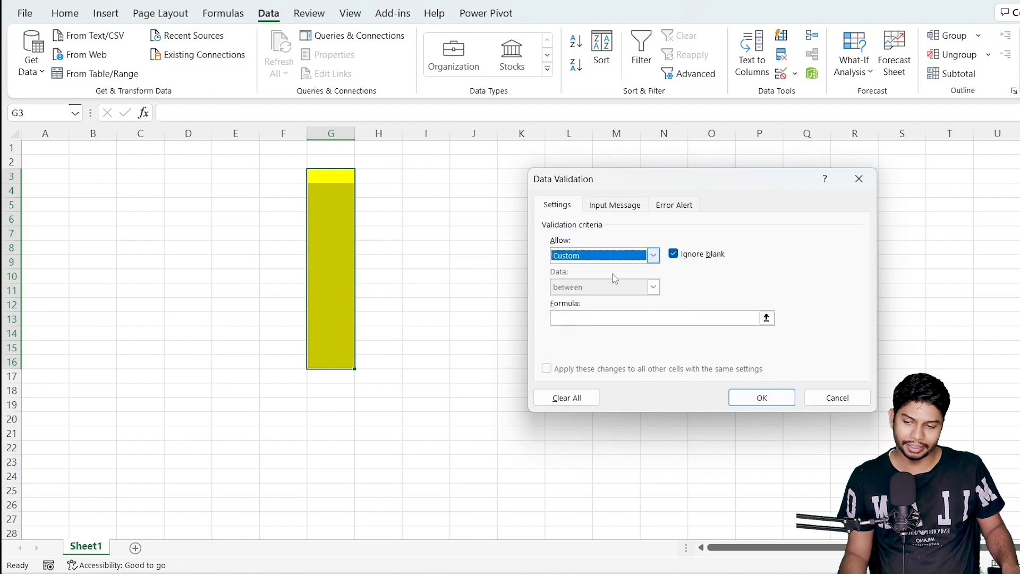
left_click(579, 320)
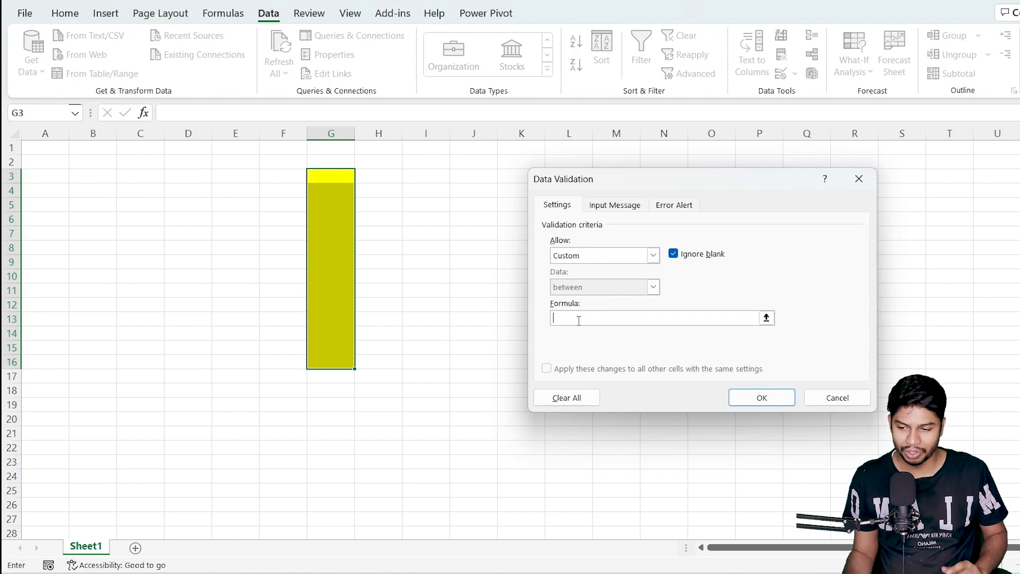
type("Tre")
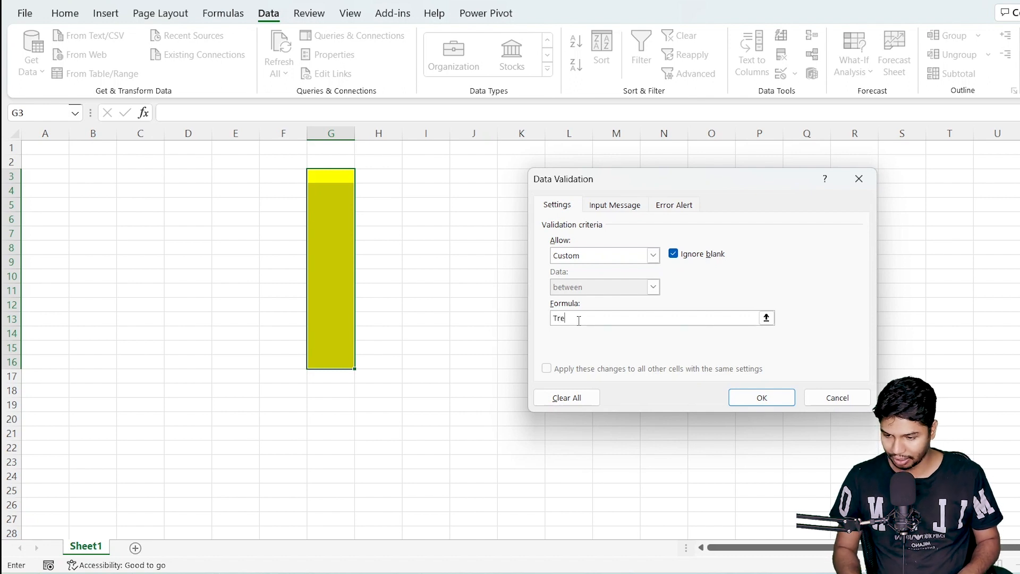
key("BackSpace")
type("ue")
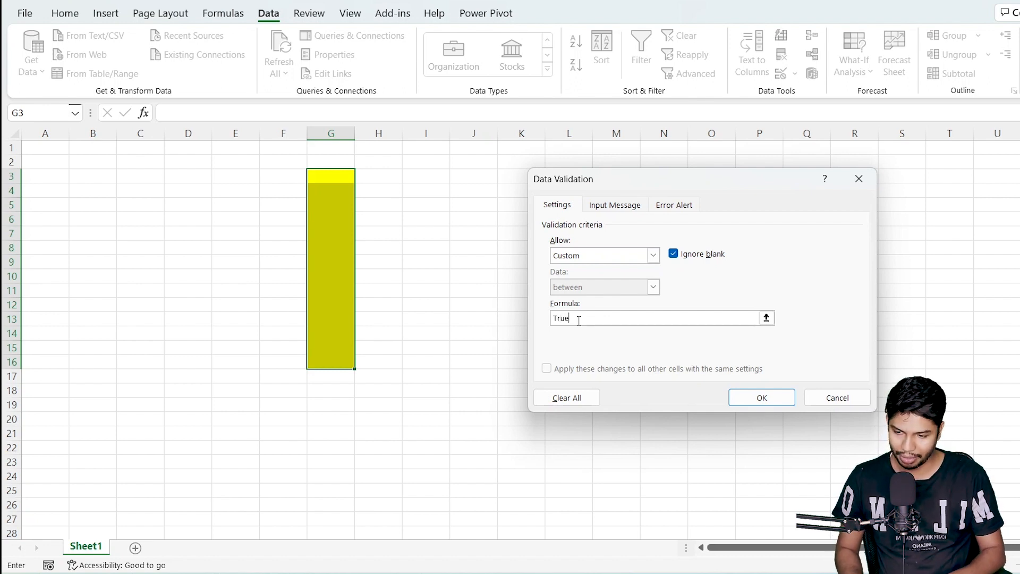
left_click(760, 398)
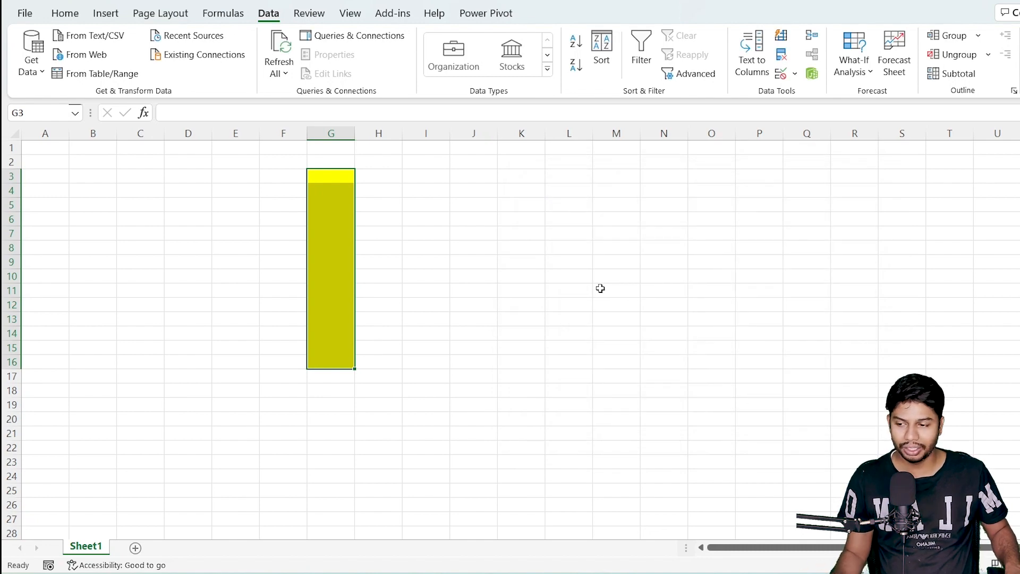
Enter the test values vf, bv, c and v in G3, G4, G5 and G7, and 5, 5, 4, f, e4, 3 in G10:G15
left_click(344, 177)
type("vf")
key("Return")
type("bv")
key("Return")
type("c")
key("Return")
key("Return")
type("v")
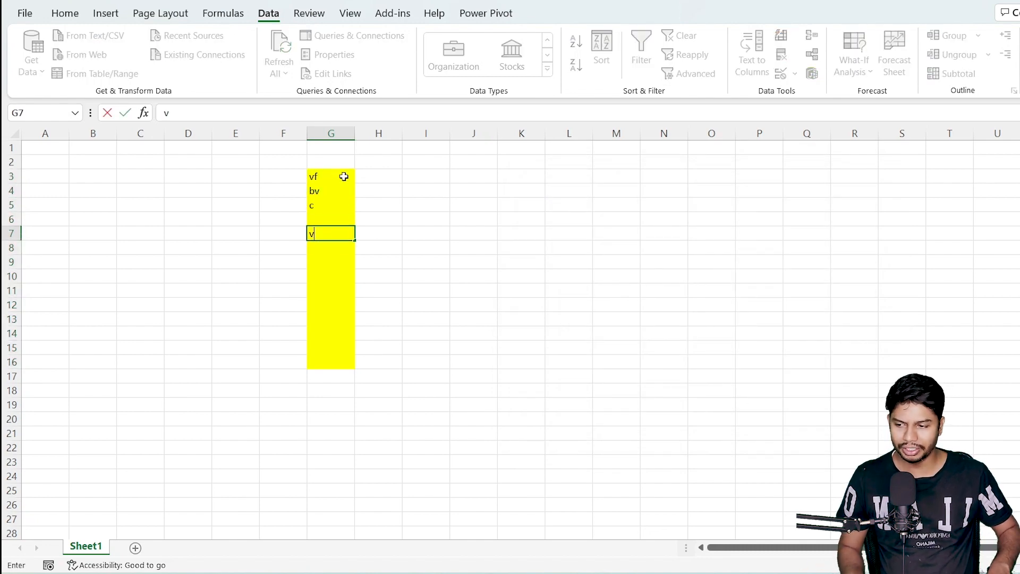
key("Return")
key("Return")
key("Return")
type("5 5 4 f e4 3")
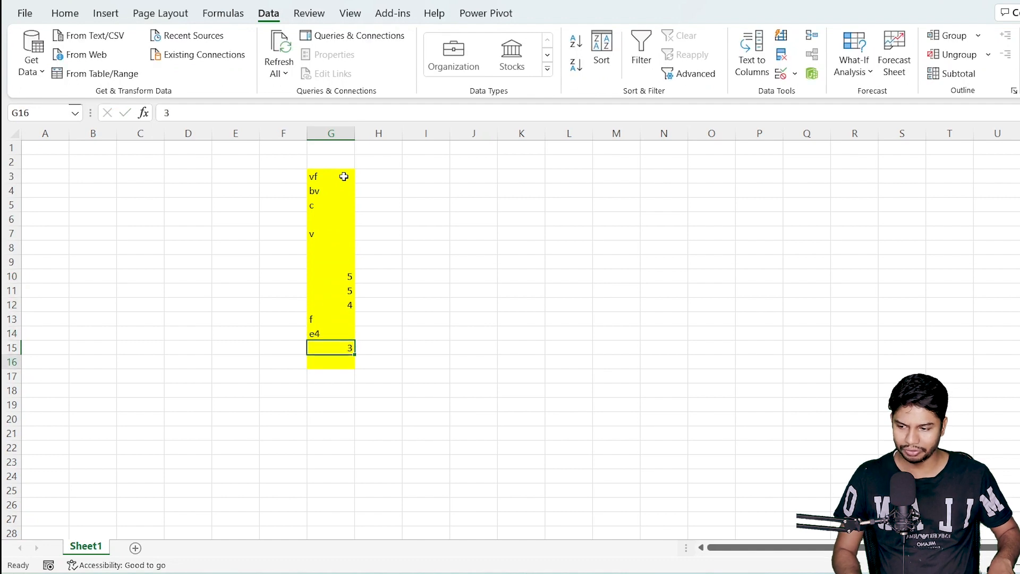
Select cells G3:G16 and clear all the test entries from them
key("Down")
key("Up")
key("shift+Up")
key("shift+Up")
key("shift+Up")
key("shift+Up")
key("shift+Up")
key("shift+Up")
key("shift+Up")
key("shift+Up")
key("shift+Up")
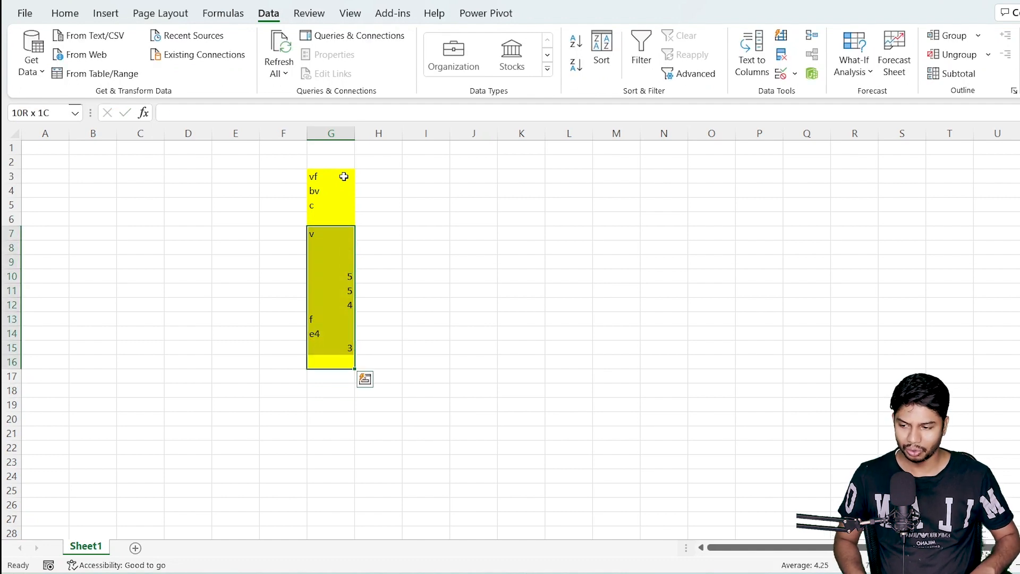
key("shift+Up")
key("shift+Up")
key("shift+Up")
key("shift+Up")
key("Delete")
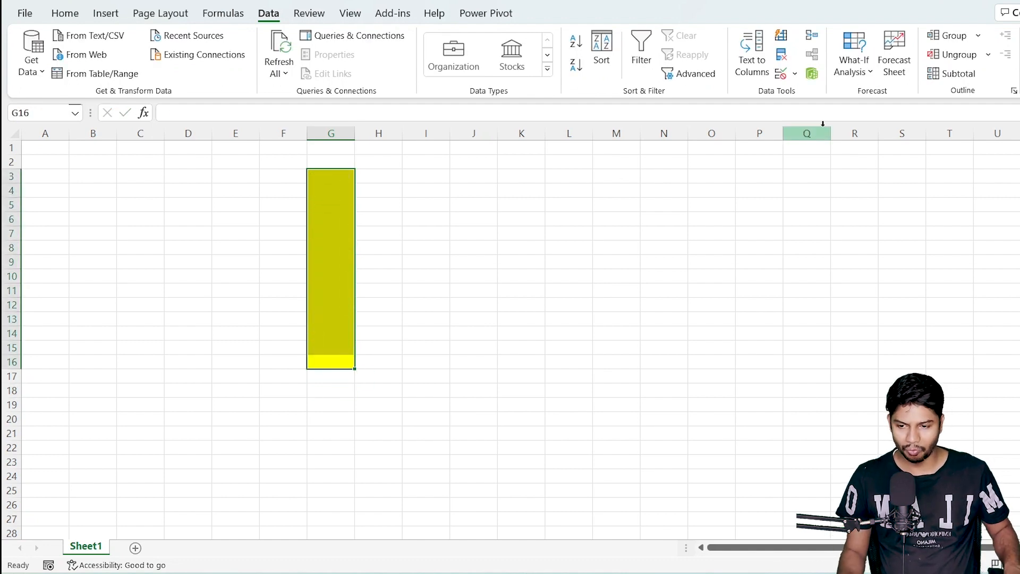
Change the custom validation formula for the selected yellow cells to FALSE
left_click(795, 74)
left_click(812, 96)
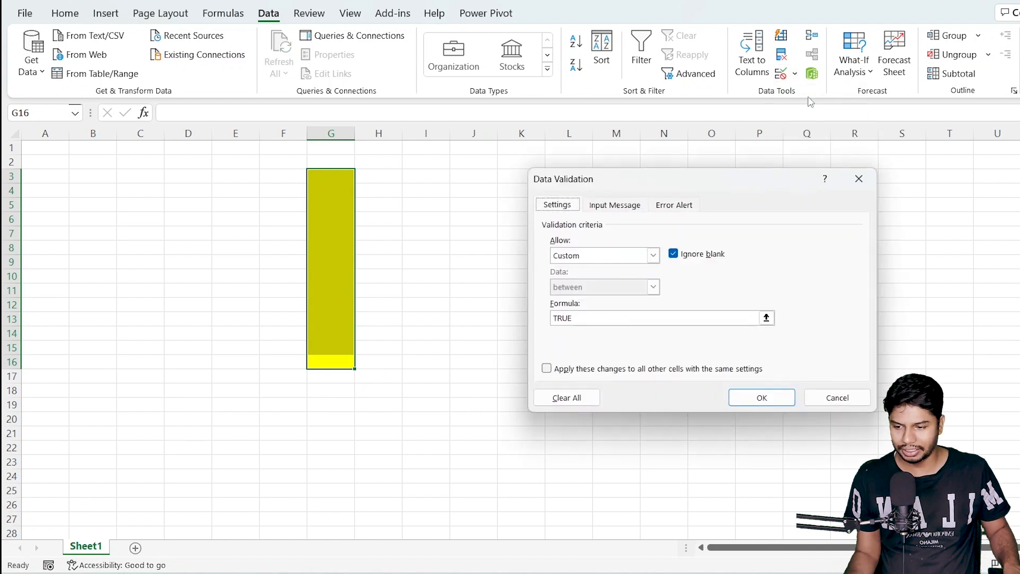
double_click(579, 319)
type("F")
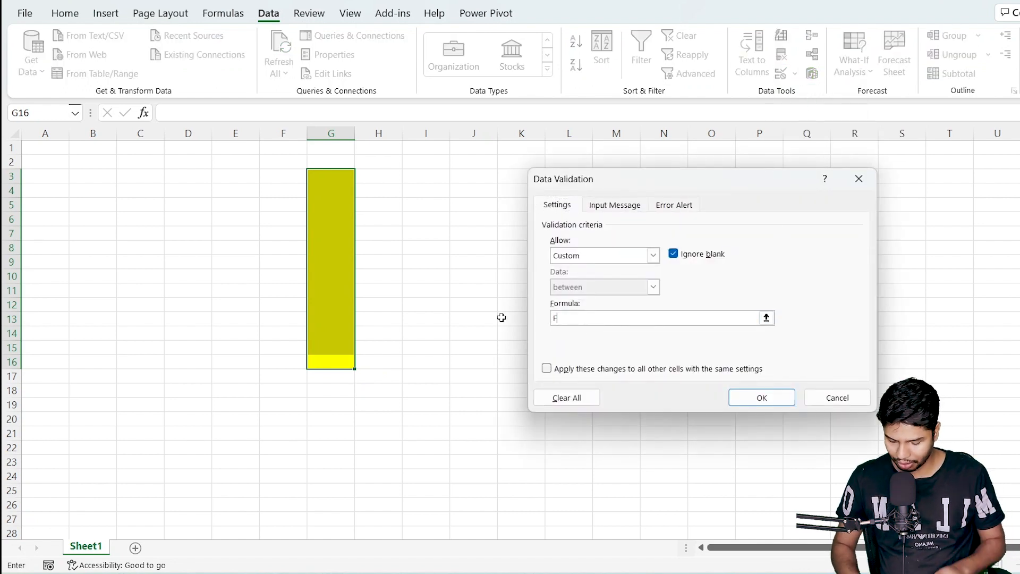
type("ALSE")
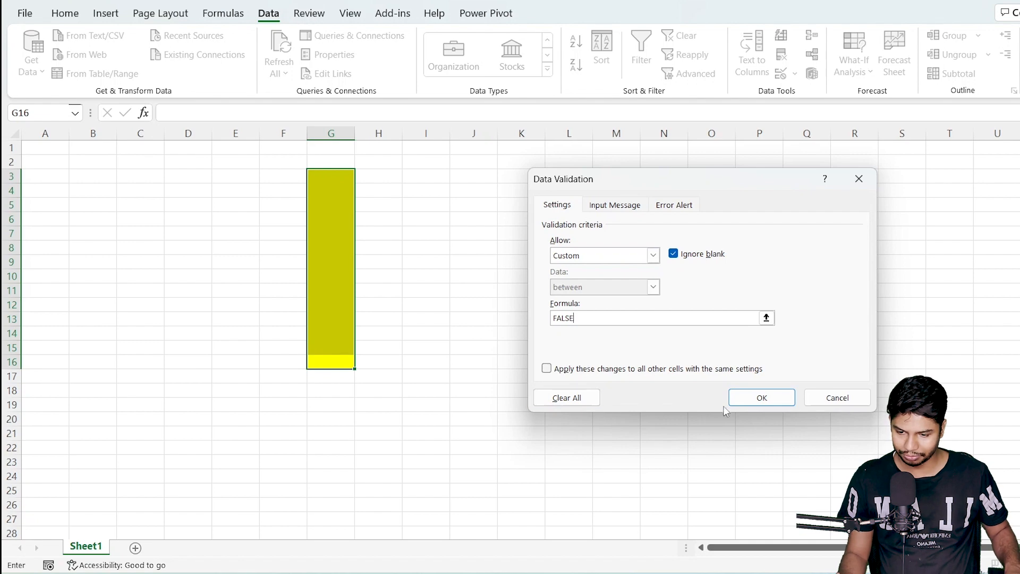
left_click(744, 398)
Try entering f and h in cell G3 to test the validation rule, cancelling each entry
key("Up")
key("Up")
key("Up")
key("Up")
key("Up")
key("Up")
key("Up")
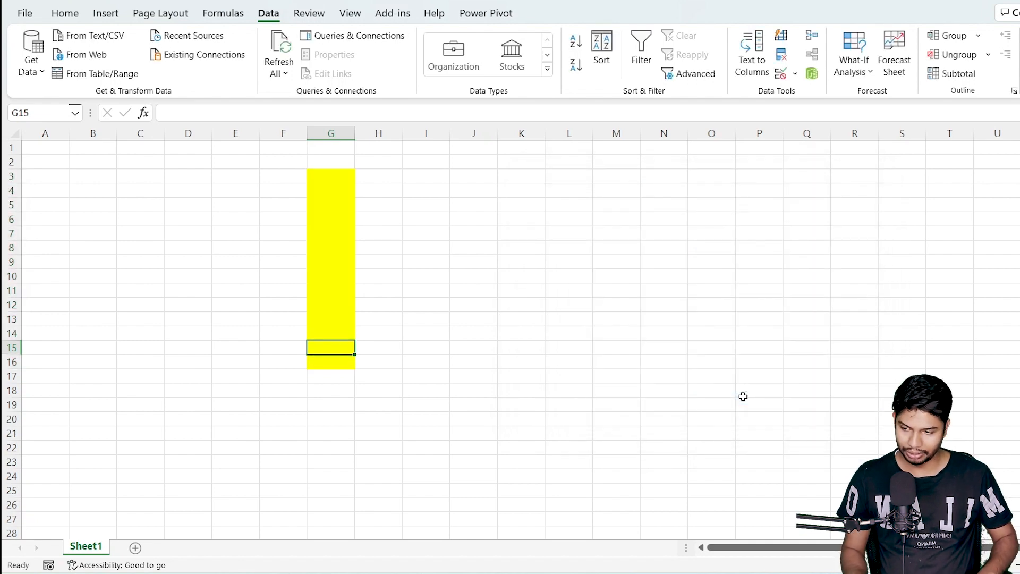
key("Up")
key("Up")
key("Up")
key("Up")
key("Up")
key("Up")
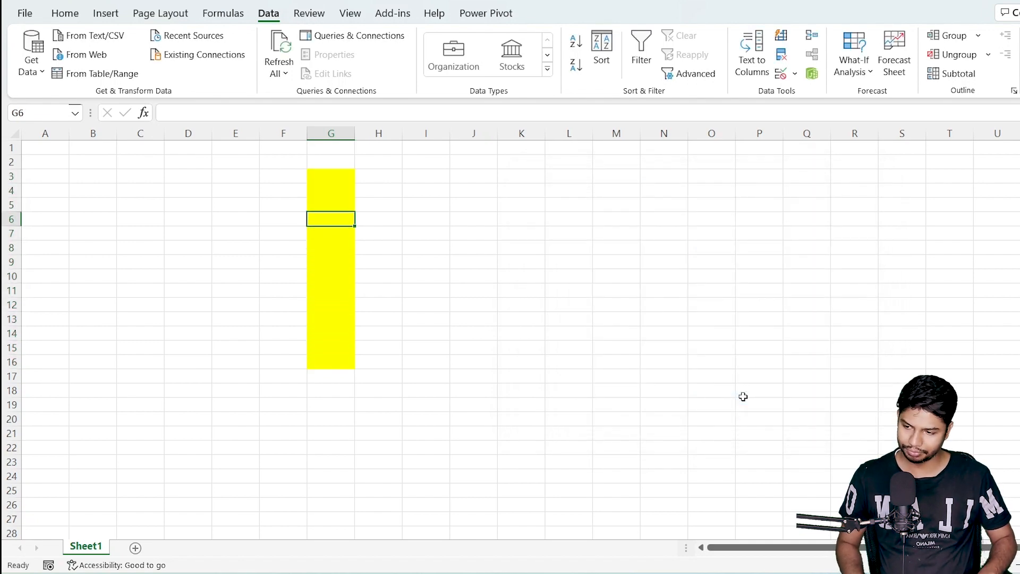
type("f")
key("Return")
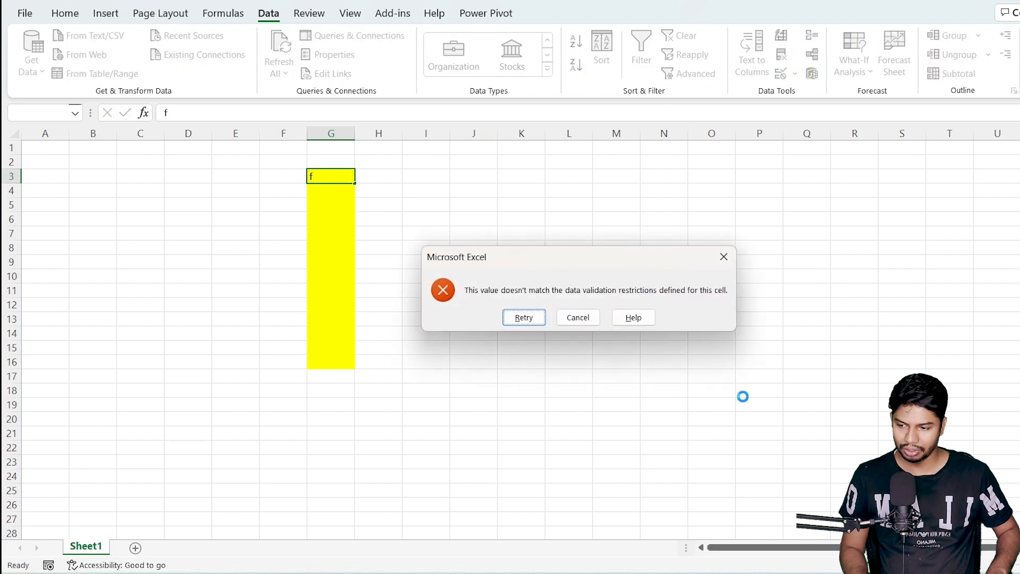
key("Escape")
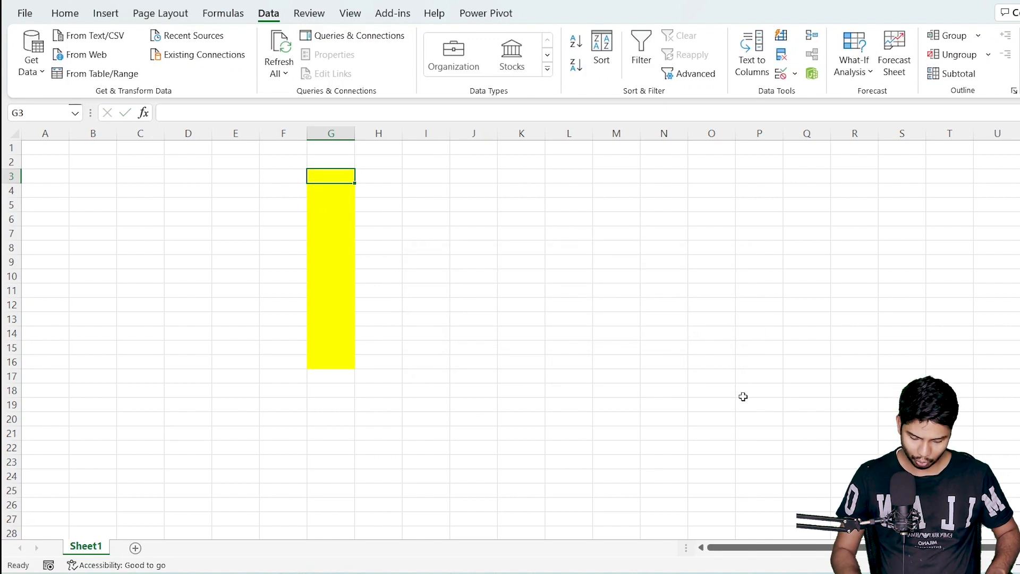
type("h")
key("Return")
key("Escape")
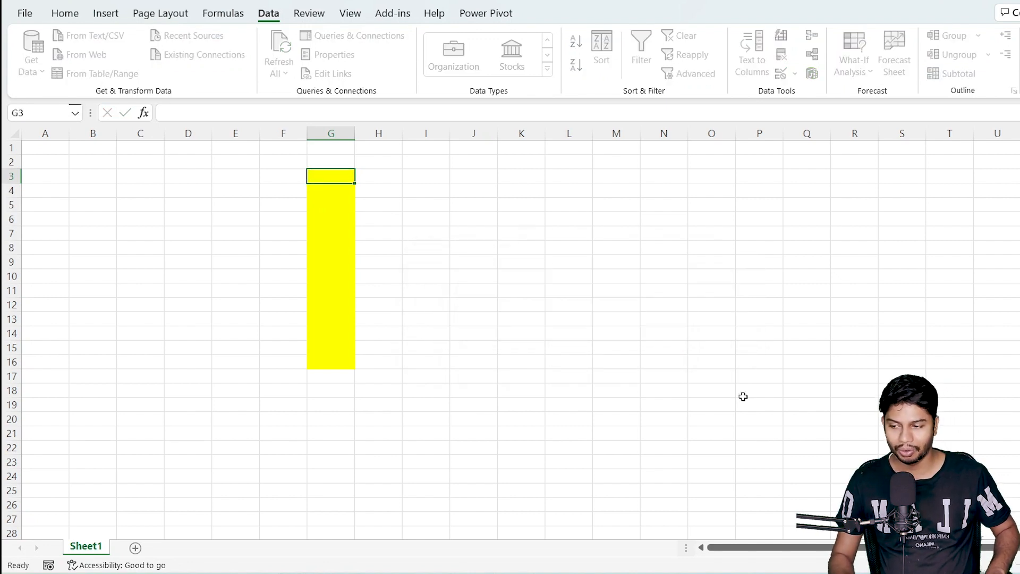
key("shift+Down")
key("shift+Down")
key("shift+Down")
key("shift+Down")
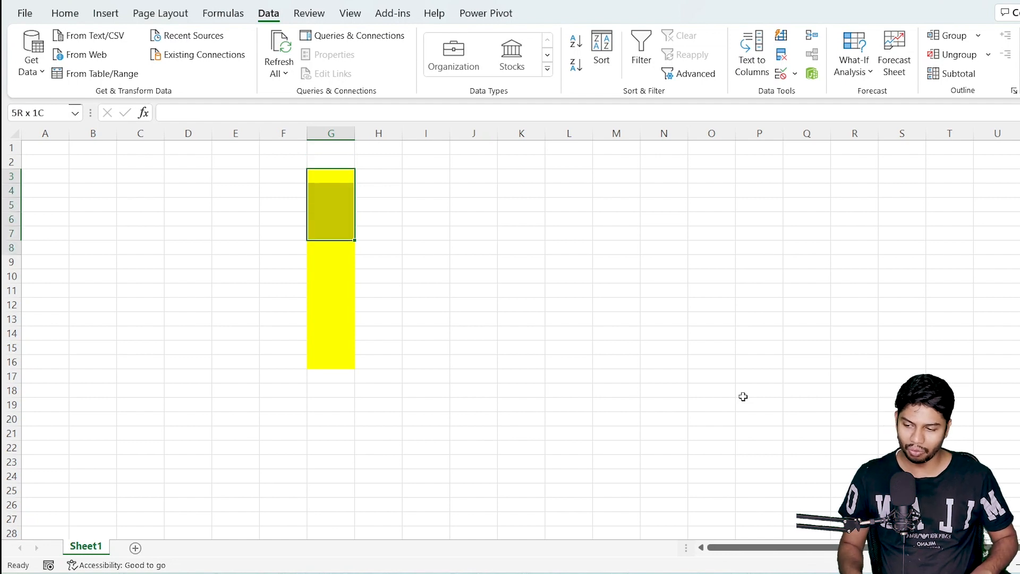
key("shift+Down")
key("shift+Down")
key("shift+Down")
key("shift+Down")
key("shift+Down")
key("shift+Down")
key("shift+Down")
key("shift+Down")
key("shift+Down")
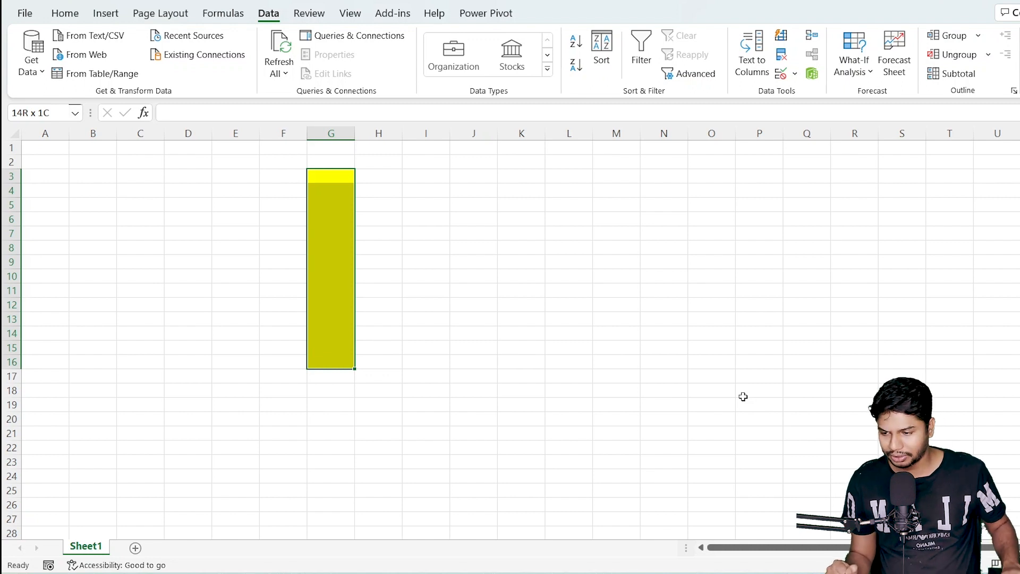
left_click(407, 180)
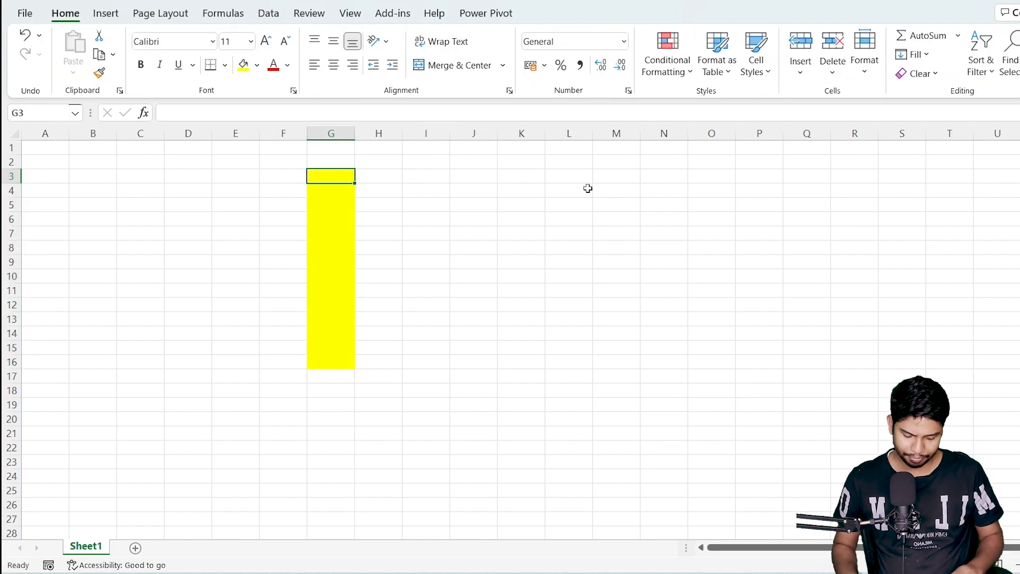
Enter a first name with only its initial letter capitalised in cell G3
type("=")
key("Escape")
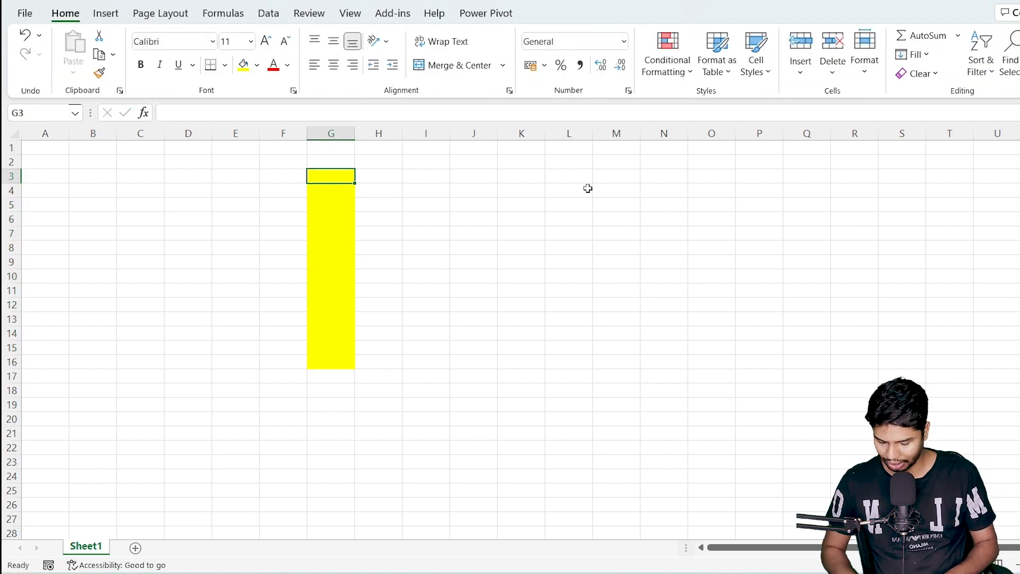
type("Gulshan")
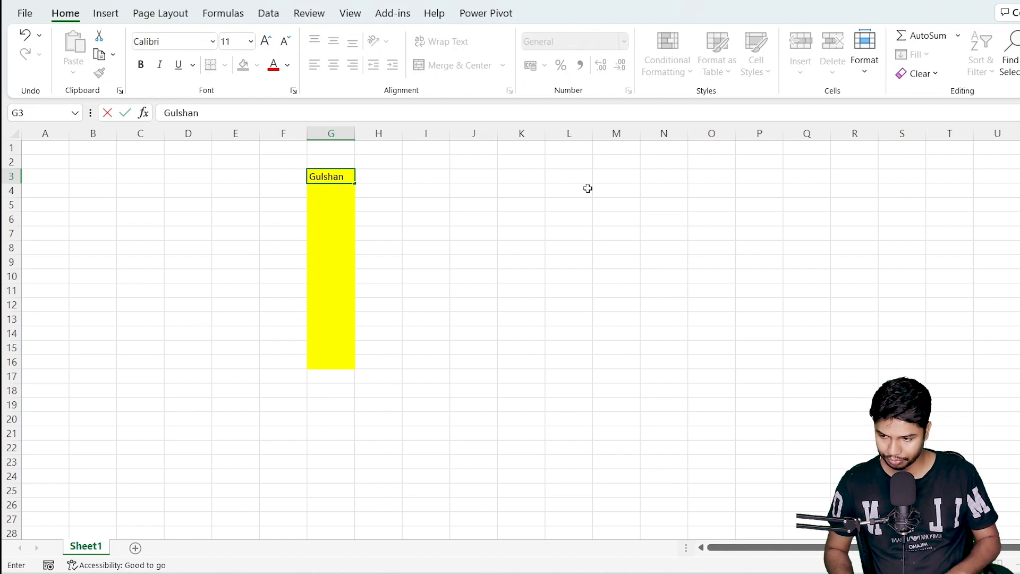
key("Return")
key("Up")
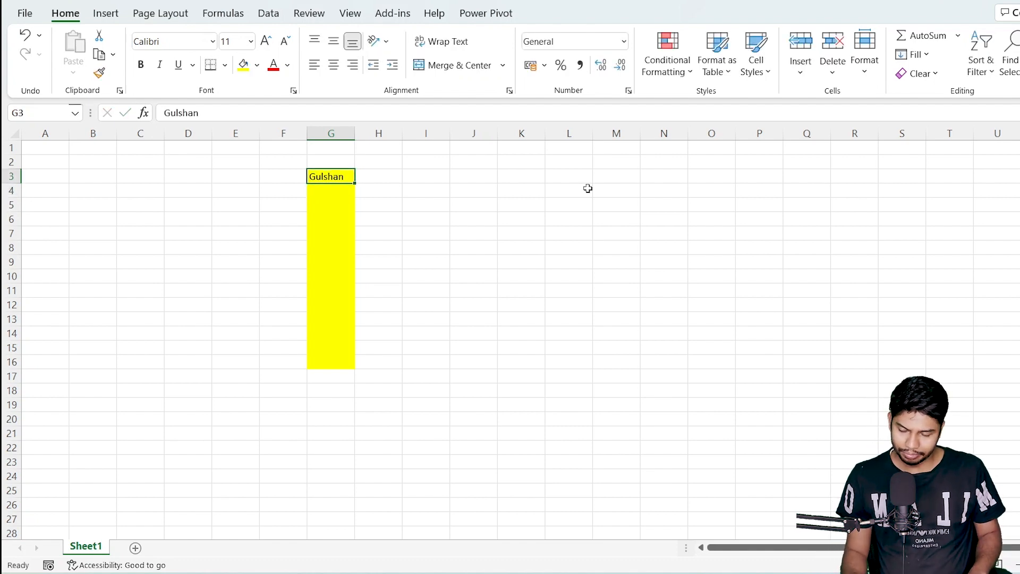
Convert the name in G3 to capitals in cell H3 with the formula =UPPER(G3)
key("Right")
type("=")
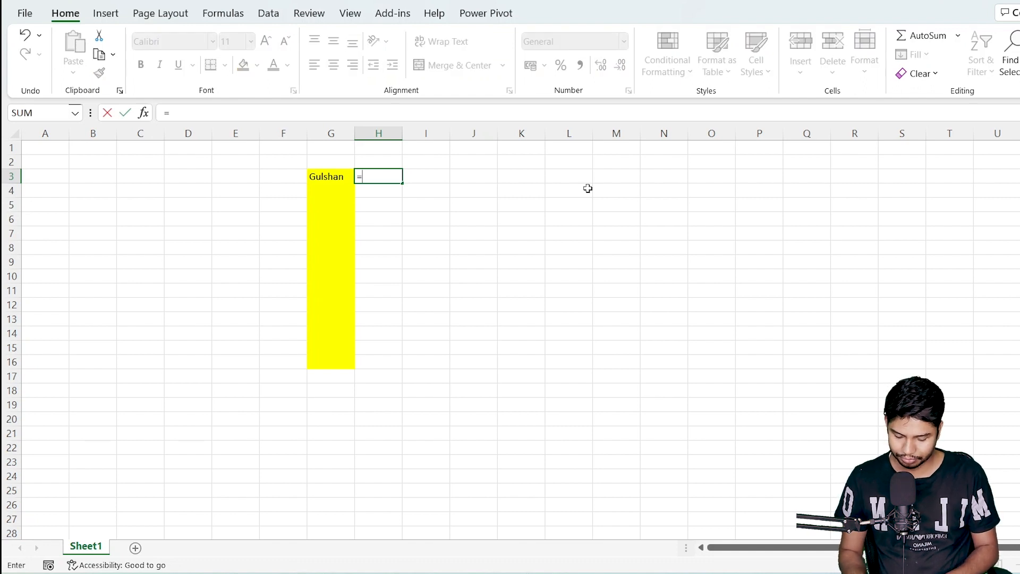
type("up")
key("Tab")
key("Left")
key("Return")
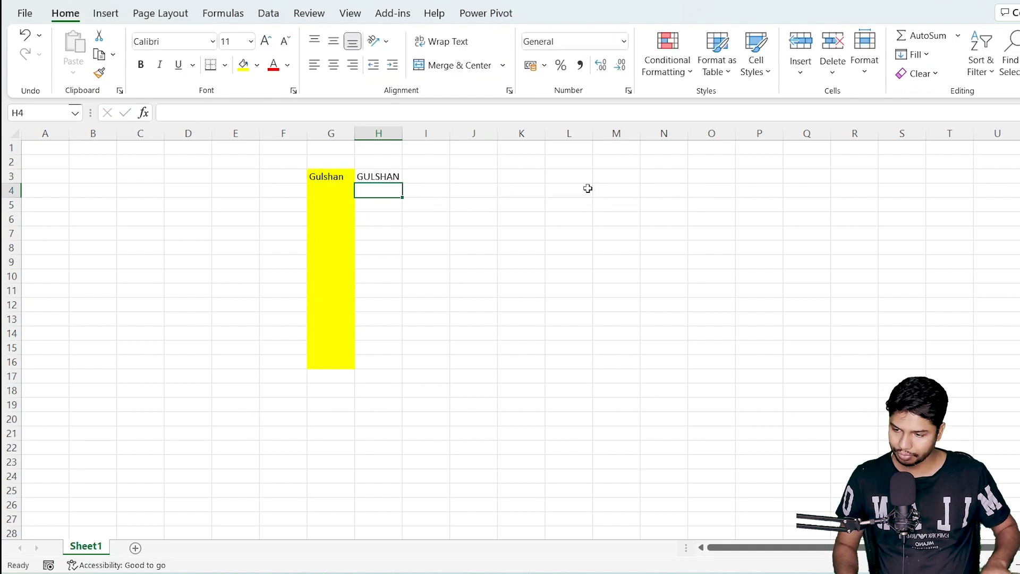
Compare the name in G3 with its capitalised version in H3 by entering =G3=H3 in cell I3
key("Up")
key("Left")
key("Right")
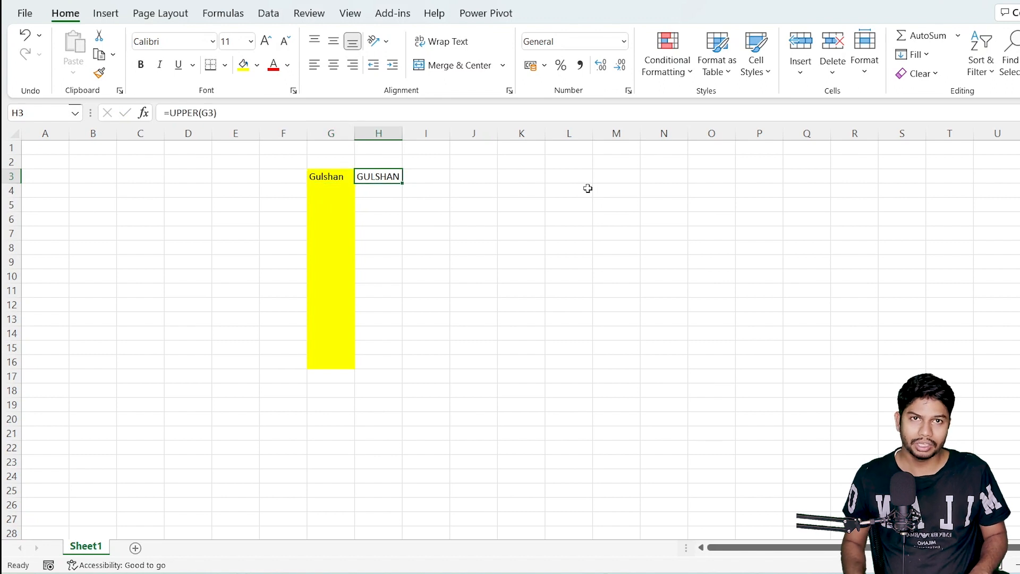
key("Right")
type("=")
key("Left")
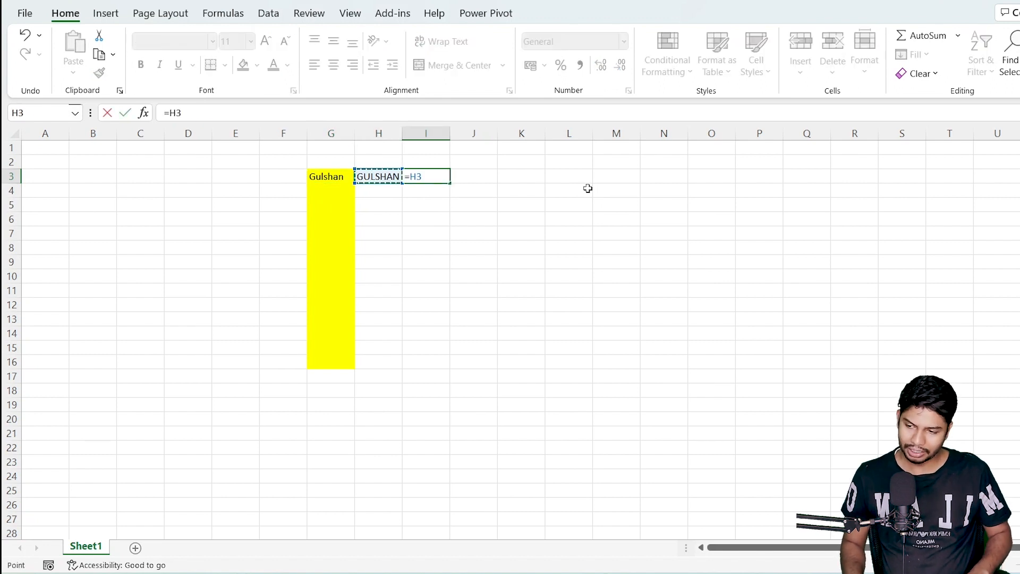
key("Left")
type("=")
key("Left")
key("Return")
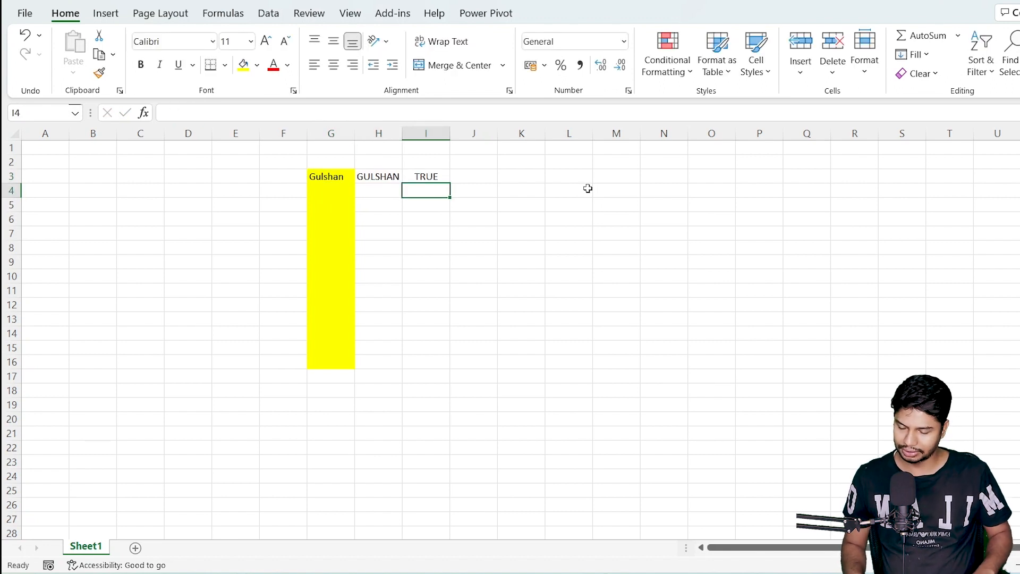
Check the compared cells in row 3 and delete the comparison formula from I3
key("Up")
key("Up")
key("Down")
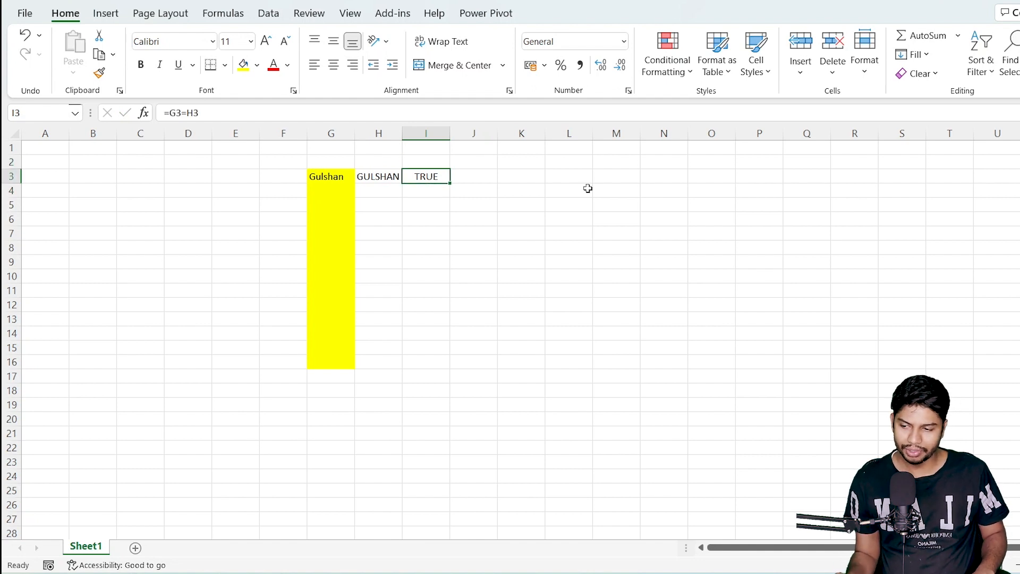
key("Left")
key("Left")
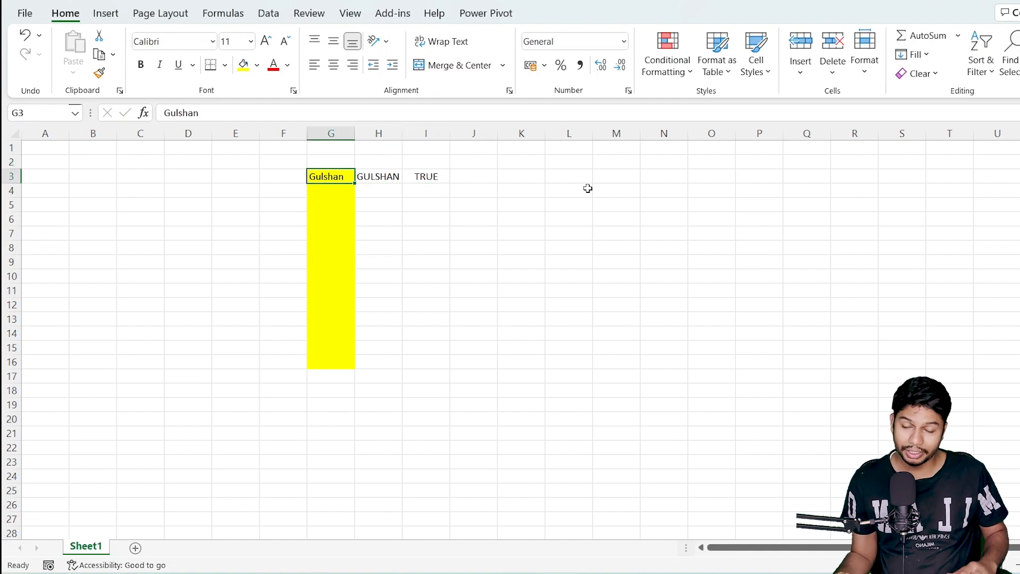
key("Right")
key("Right")
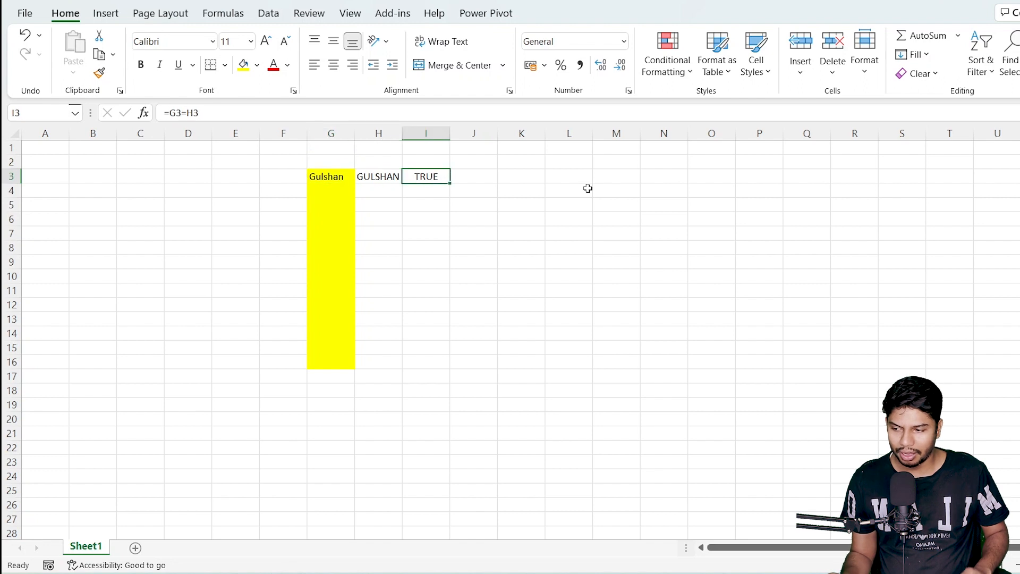
key("Delete")
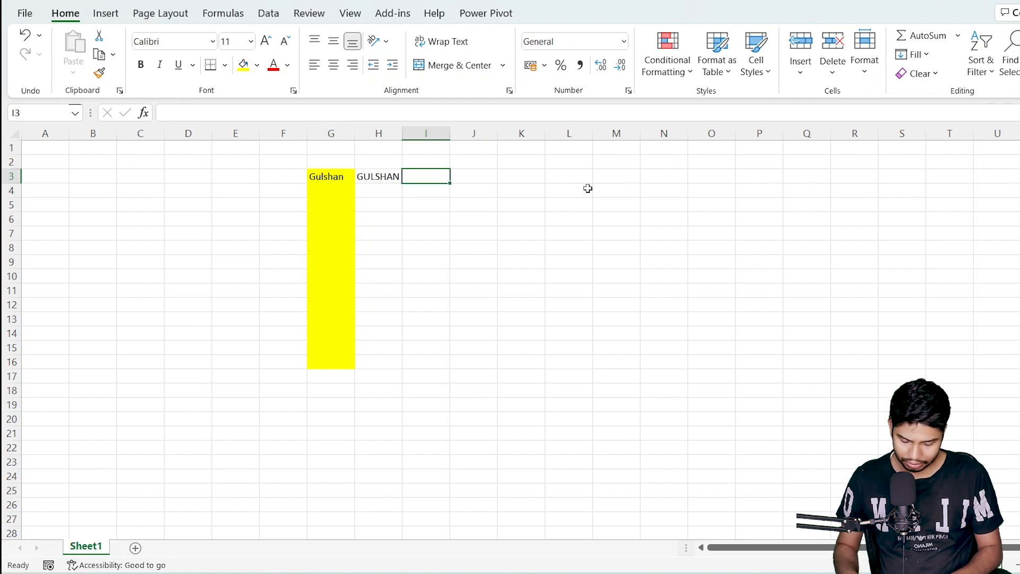
Enter the case-sensitive comparison formula =EXACT(G3,H3) in cell I3
type("=ex")
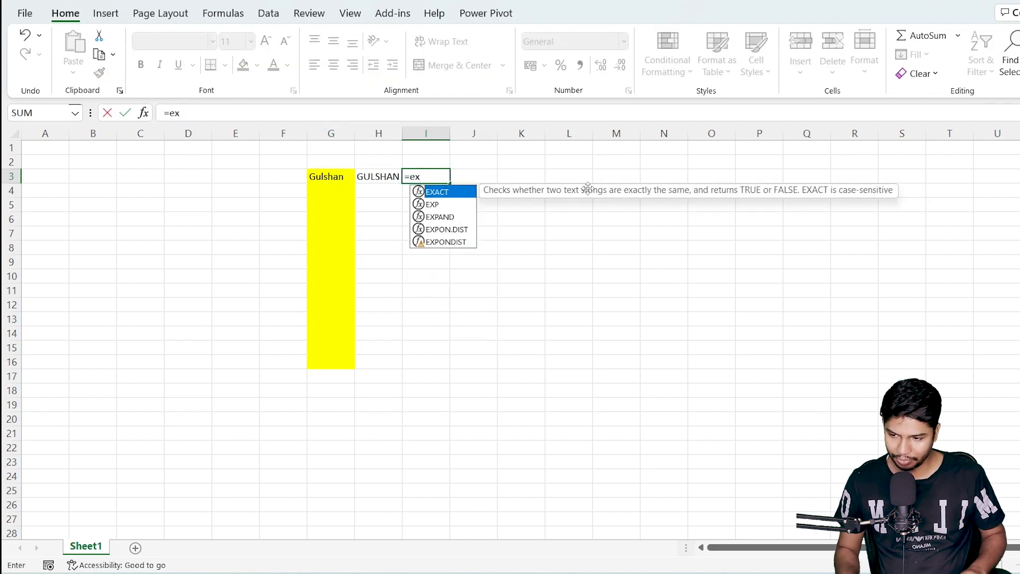
key("Tab")
key("Left")
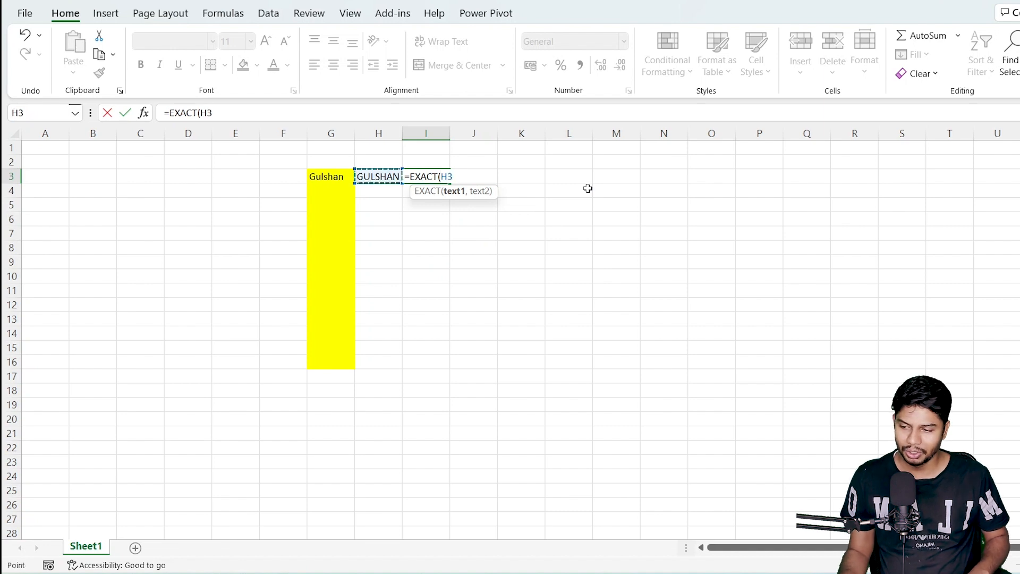
key("Left")
type(",")
key("Left")
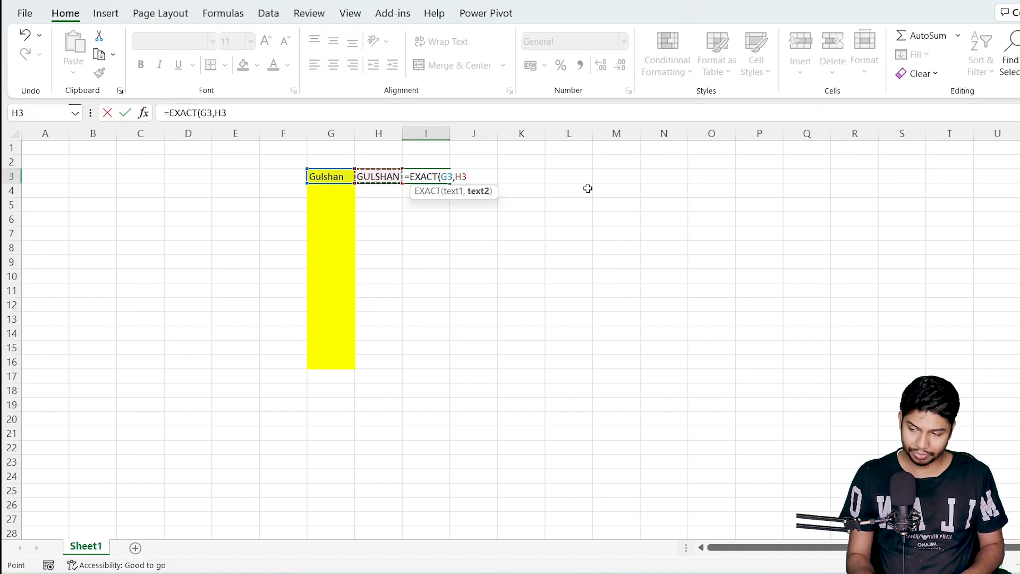
type(")")
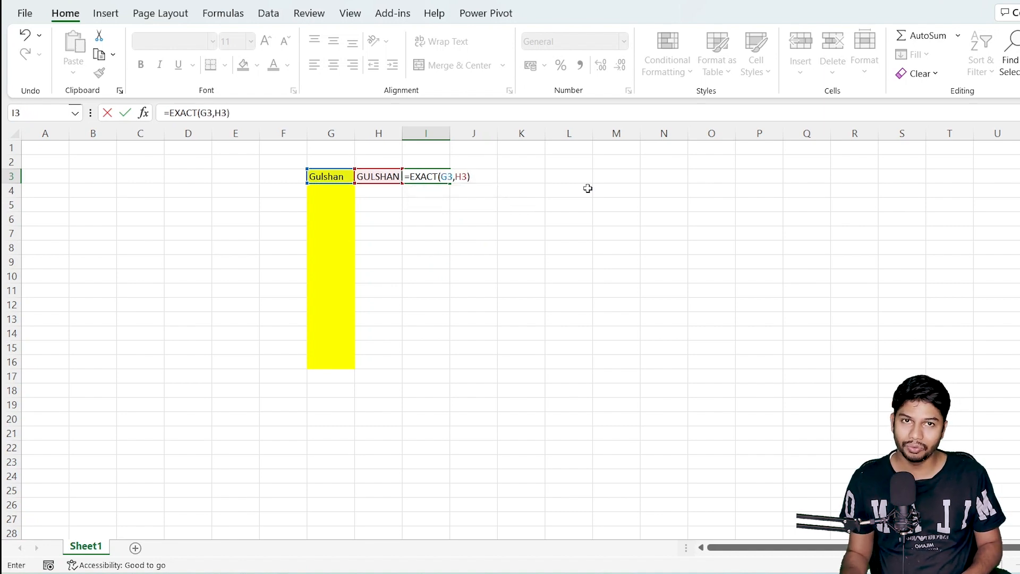
key("Return")
key("Up")
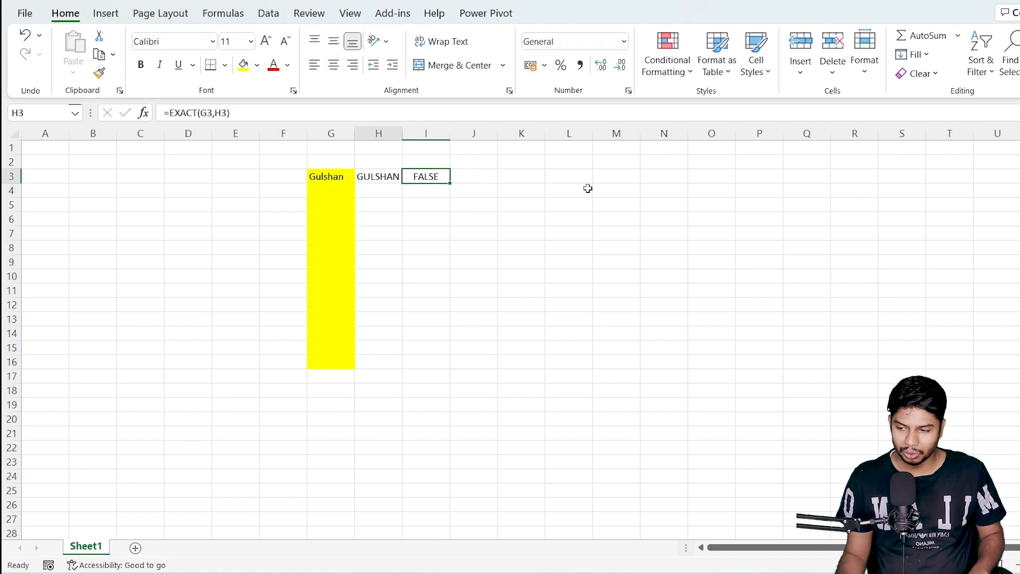
Examine the name in G3, its capitalised version in H3 and the case-sensitive comparison in I3
key("Left")
key("Left")
key("Right")
key("Left")
key("Right")
key("Right")
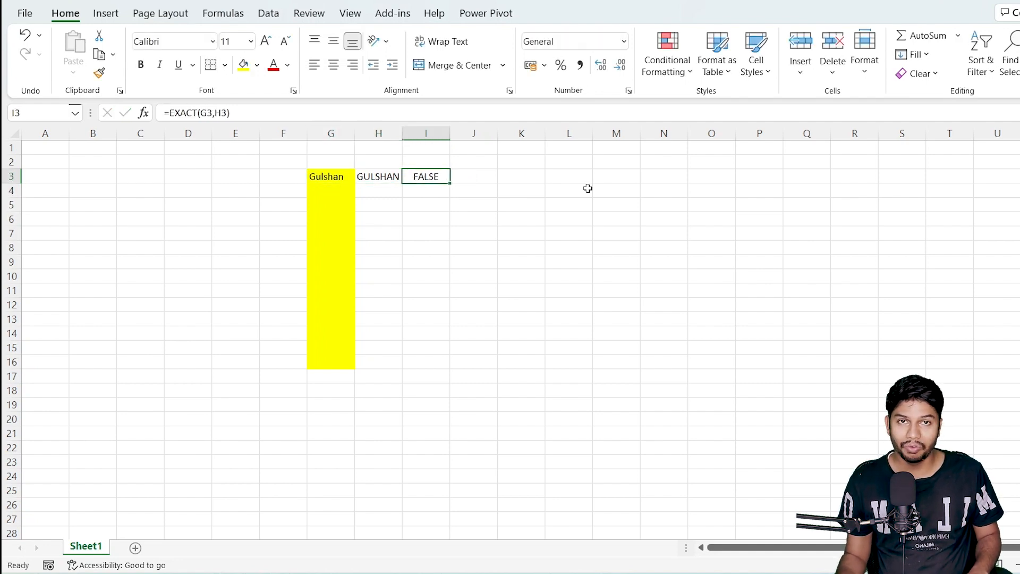
key("Up")
key("Down")
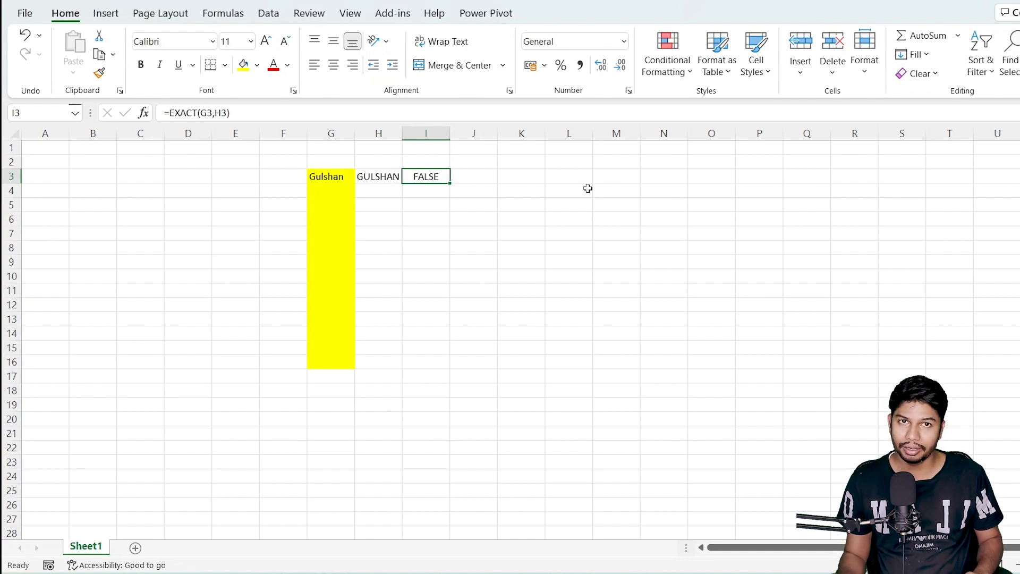
Clear the helper formulas from cells H3 and I3
key("Left")
key("shift+Right")
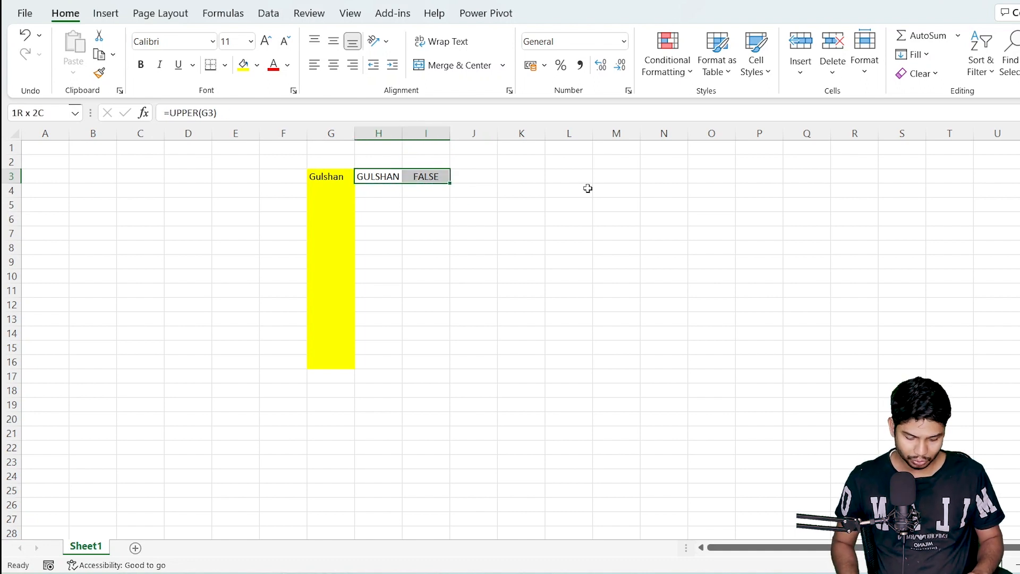
key("Delete")
Enter the combined uppercase test =EXACT(G3,UPPER(G3)) in cell H3
key("shift+Left")
type("=ex")
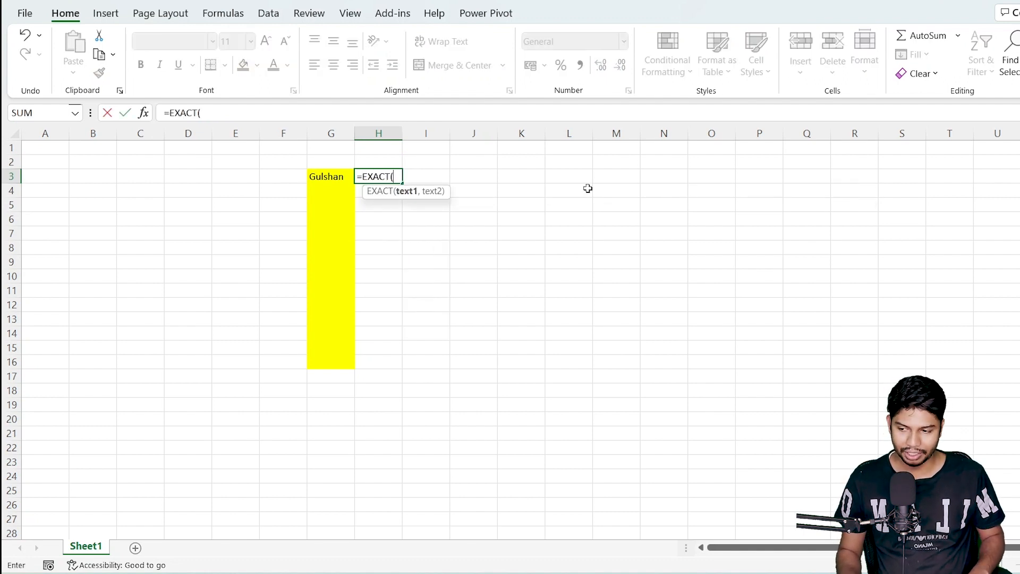
key("Left")
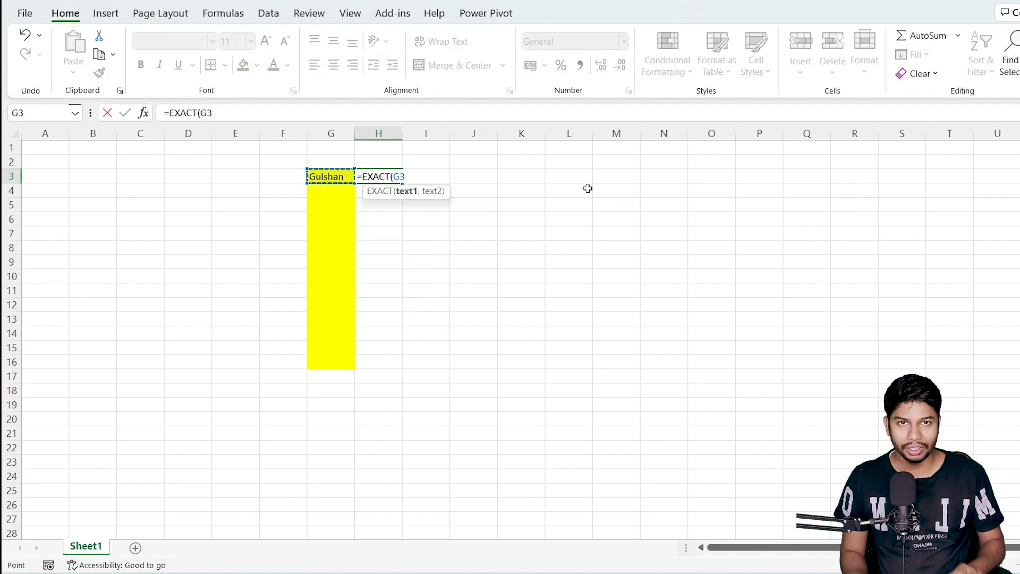
type(",")
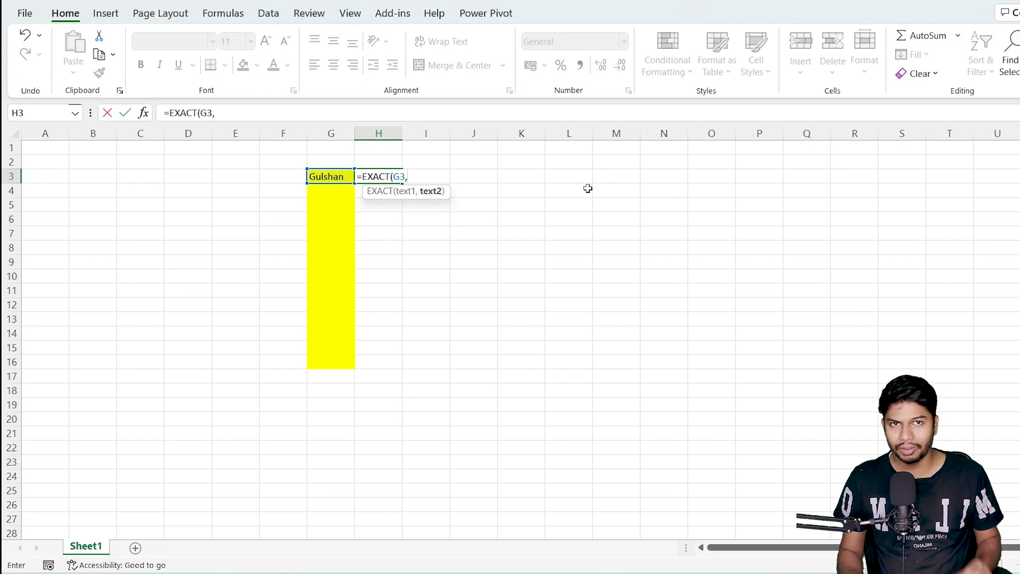
type("UPPER(")
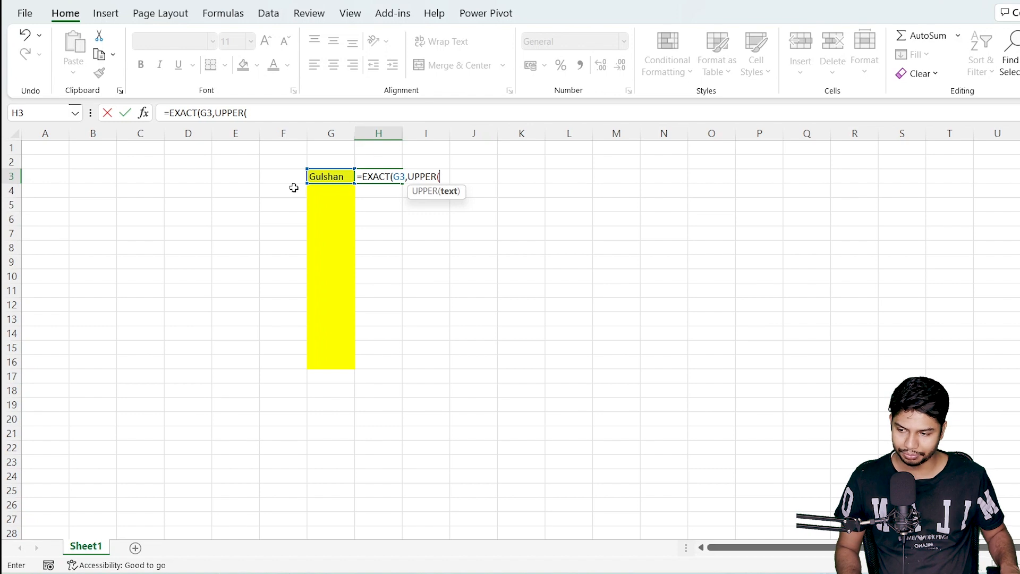
left_click(330, 177)
type(")")
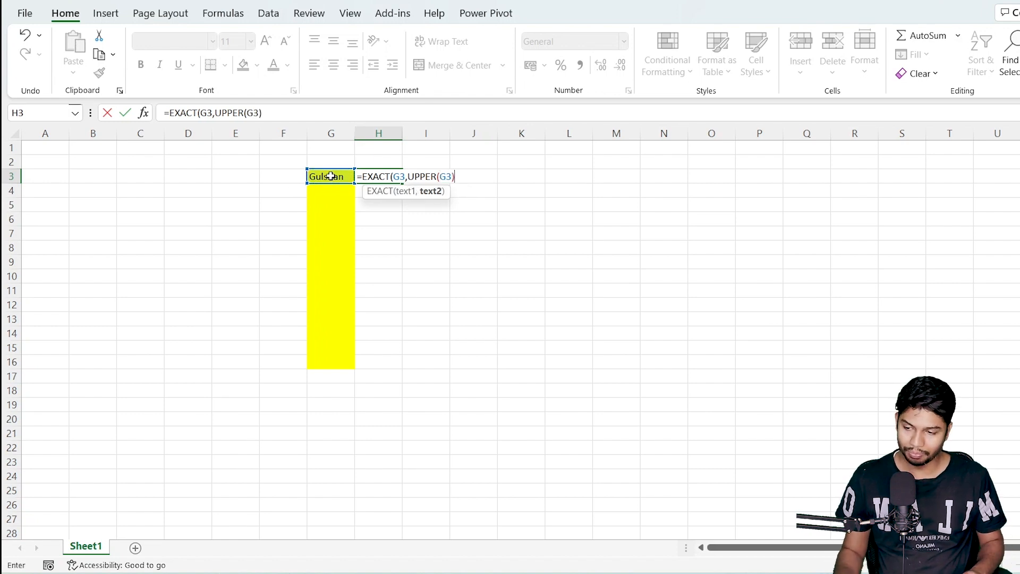
type(")")
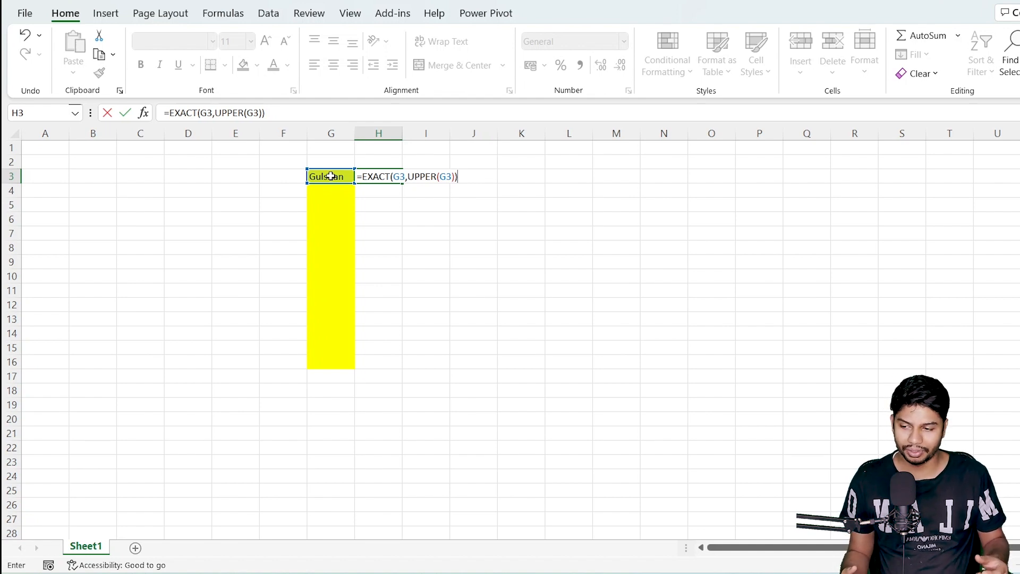
key("Return")
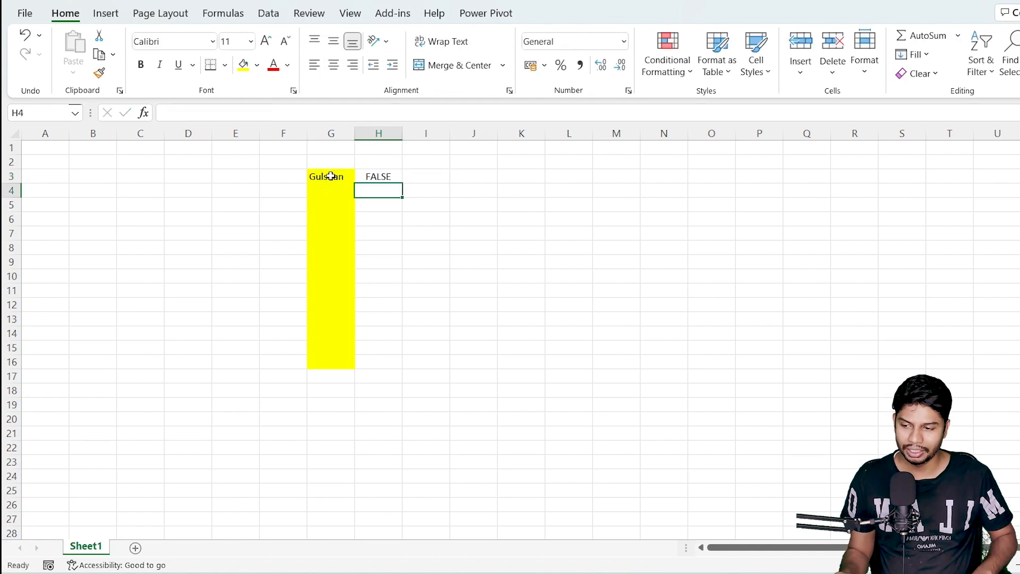
key("Up")
key("Up")
key("Down")
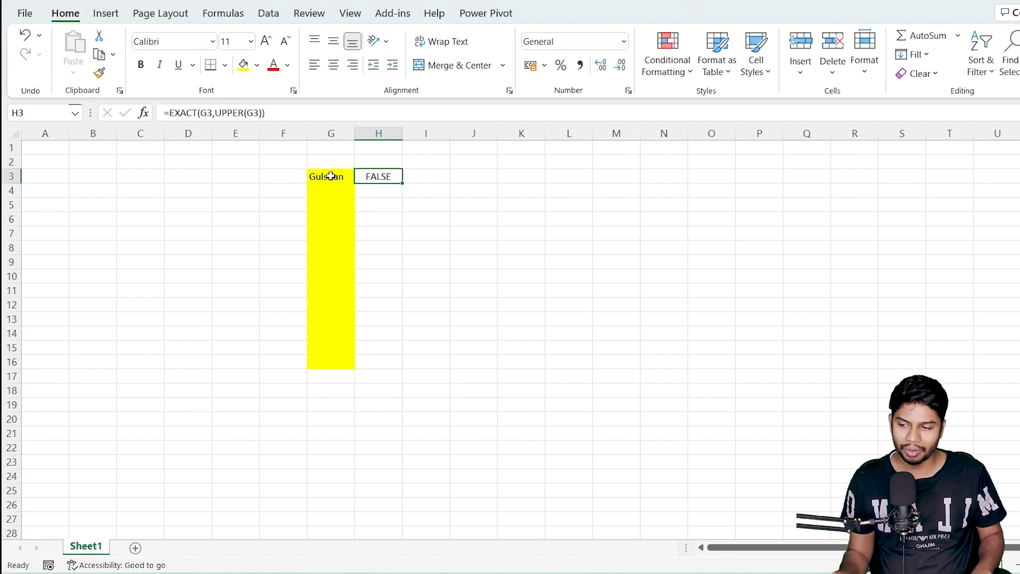
Copy the full text of the =EXACT(G3,UPPER(G3)) formula from cell H3, leaving the cell unedited
left_click(331, 176)
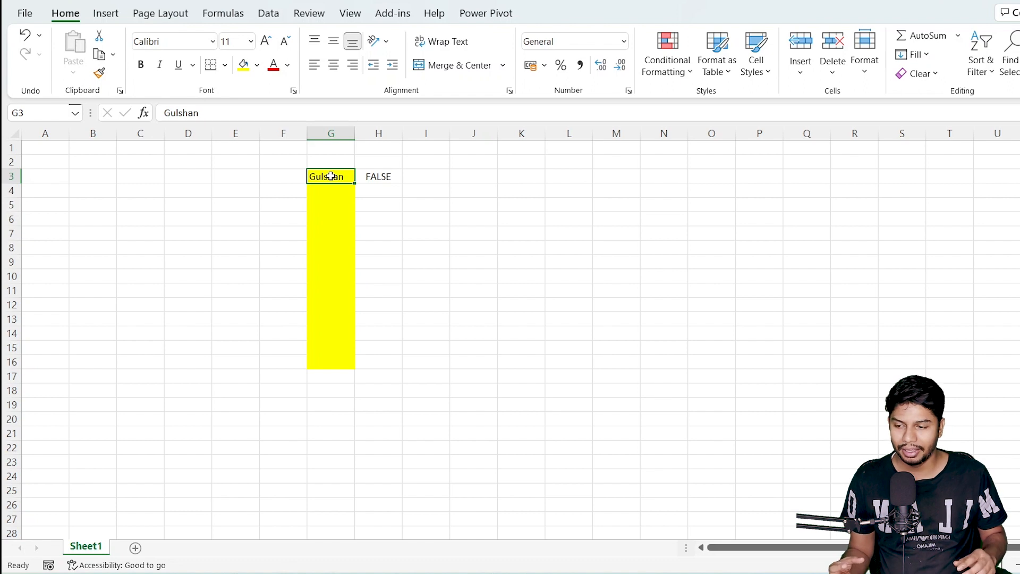
key("Right")
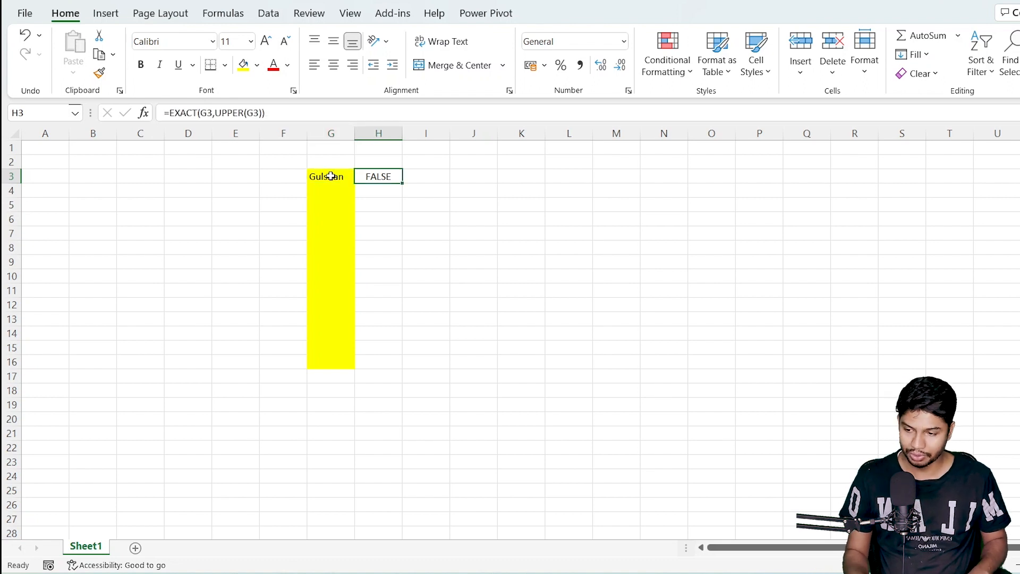
key("F2")
key("shift+Left")
key("shift+Left")
key("shift+Left")
key("shift+Left")
key("shift+Left")
key("shift+Left")
key("shift+Left")
key("shift+Left")
key("shift+Left")
key("shift+Left")
key("shift+Left")
key("shift+Left")
key("shift+Left")
key("shift+Left")
key("shift+Left")
key("shift+Left")
key("shift+Left")
key("shift+Left")
key("shift+Left")
key("shift+Left")
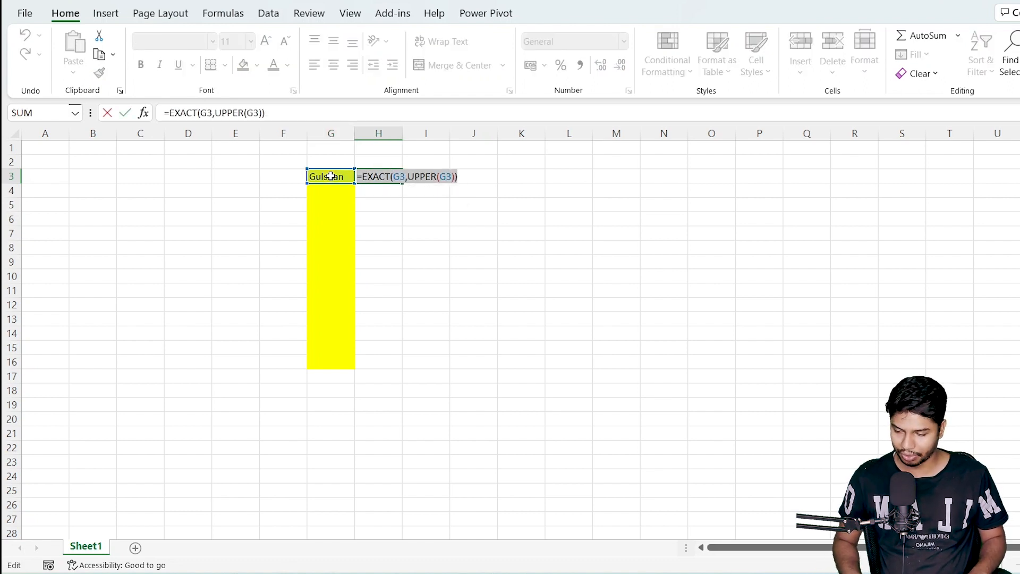
key("ctrl+c")
key("Escape")
Apply Custom data validation with the copied formula =EXACT(G3,UPPER(G3)) to the yellow cells G3:G16 and clear their contents
key("Left")
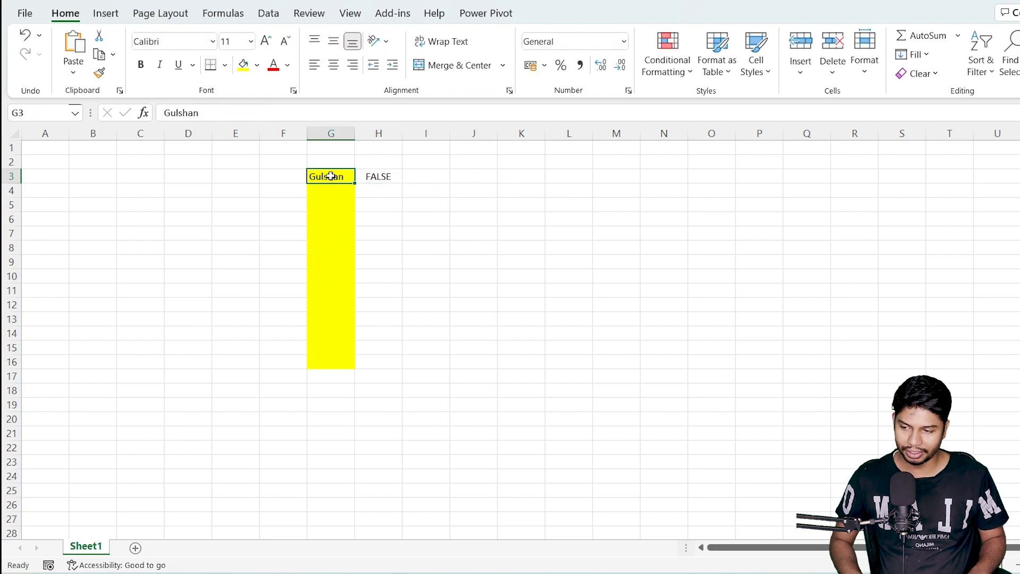
key("shift+Down")
key("shift+Down")
key("shift+Down")
key("shift+Down")
key("shift+Down")
key("shift+Down")
key("shift+Down")
key("shift+Down")
key("shift+Down")
key("shift+Down")
key("shift+Down")
key("shift+Down")
key("shift+Down")
key("shift+Down")
key("shift+Up")
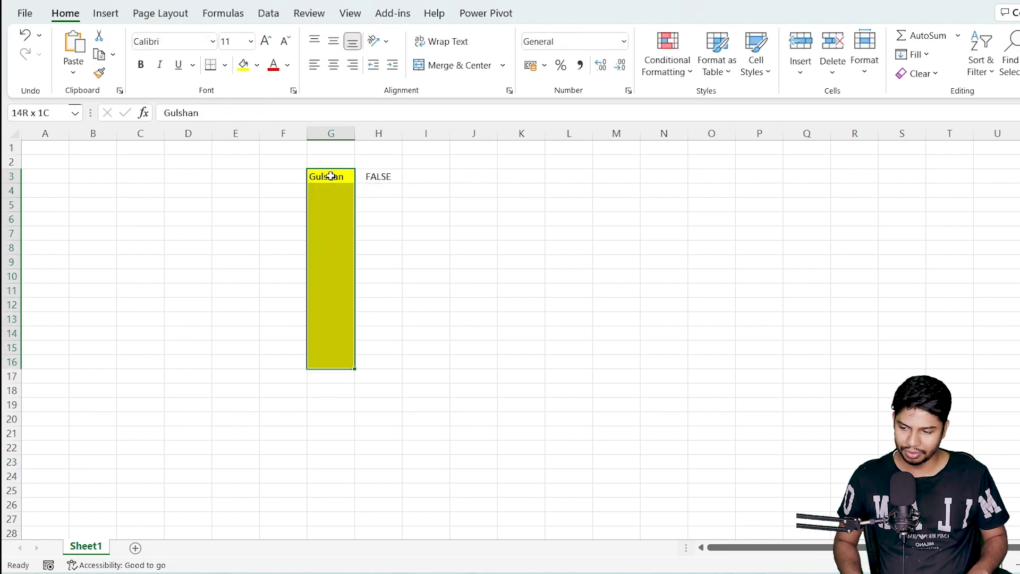
left_click(268, 13)
left_click(795, 74)
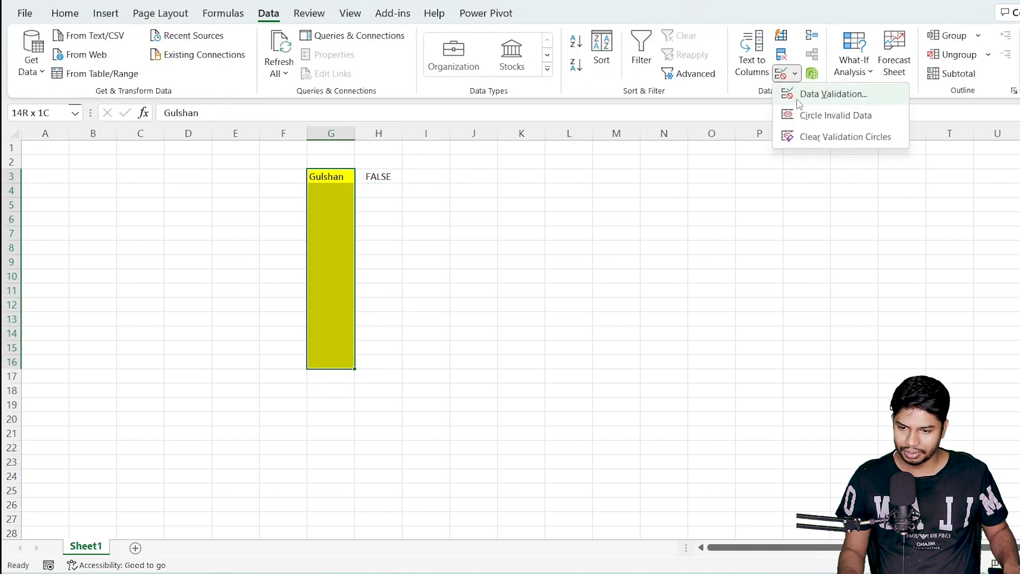
left_click(802, 95)
left_click(653, 256)
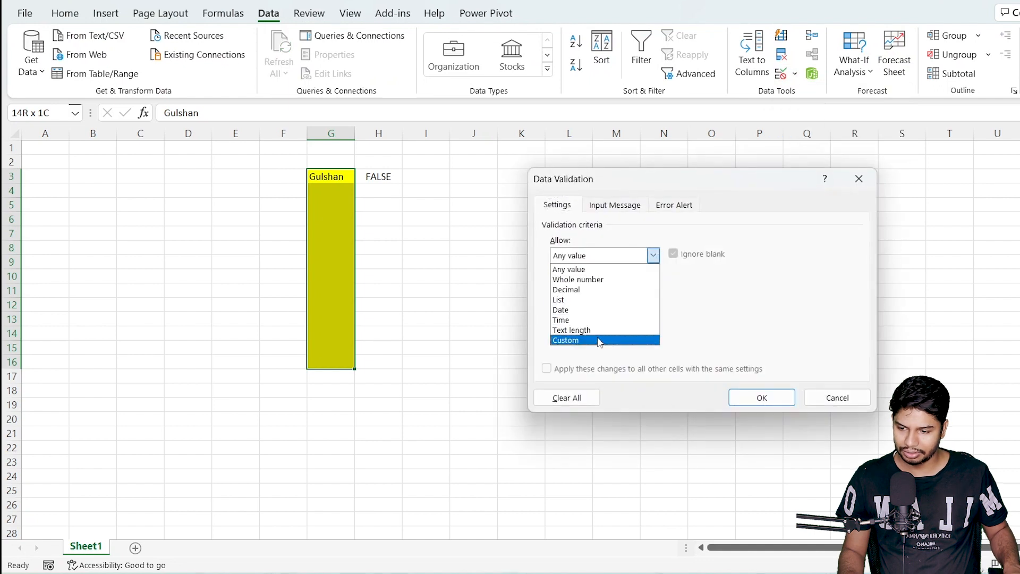
left_click(597, 340)
left_click(612, 319)
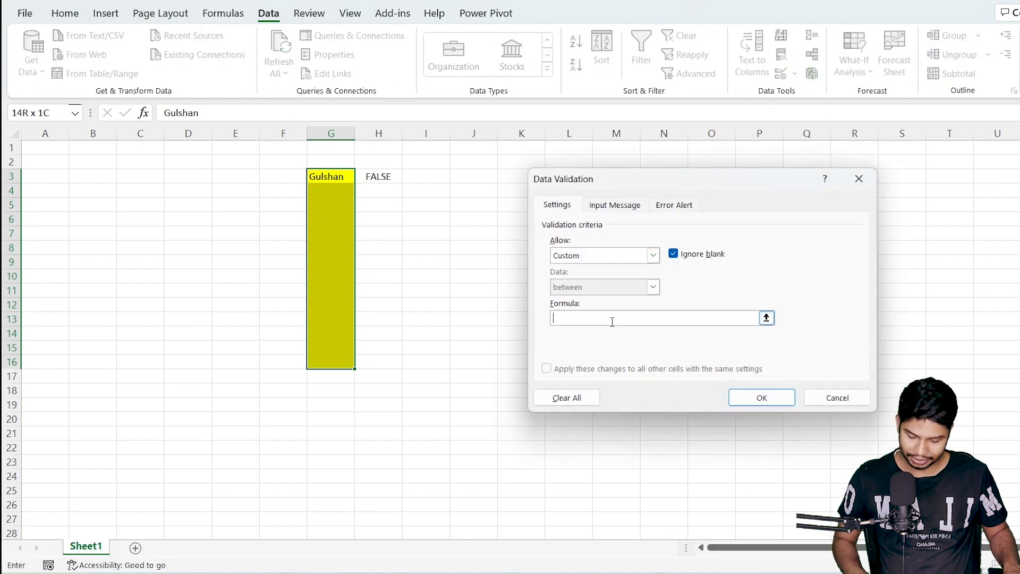
key("ctrl+v")
left_click(747, 398)
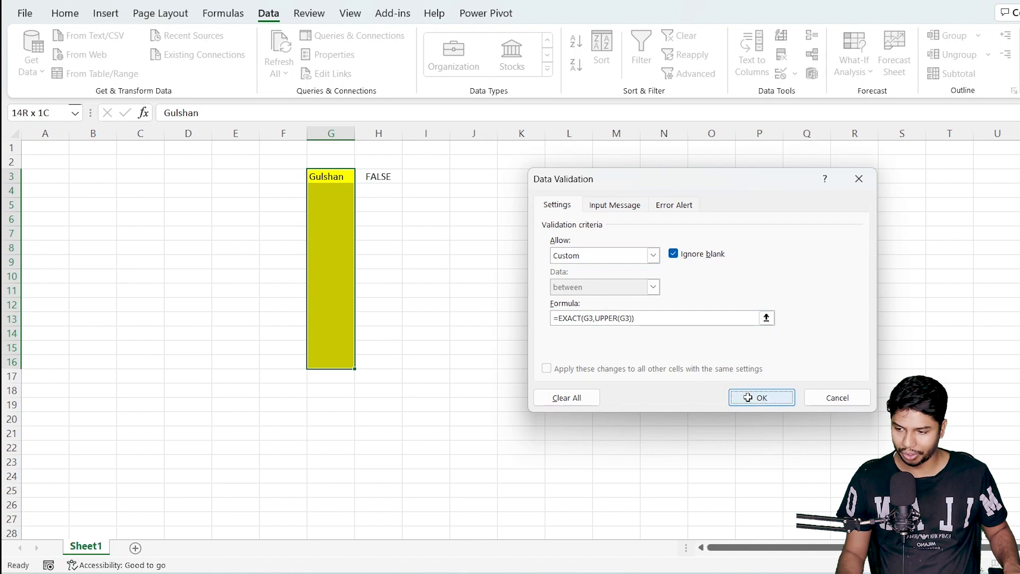
key("Delete")
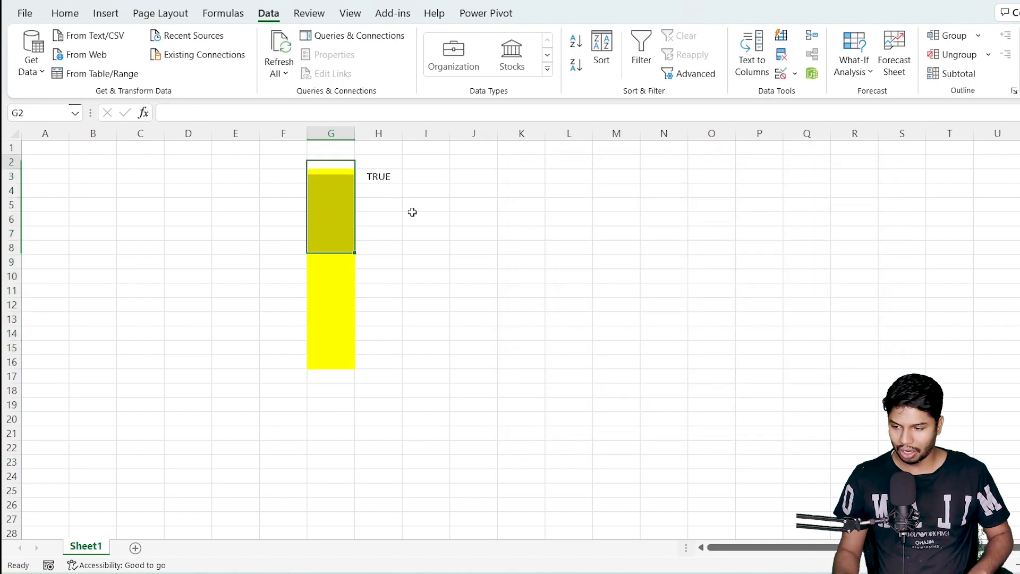
Try entering the lowercase text dfds in cell G3 to test the validation rule, cancelling the entry
type("dfds")
key("Return")
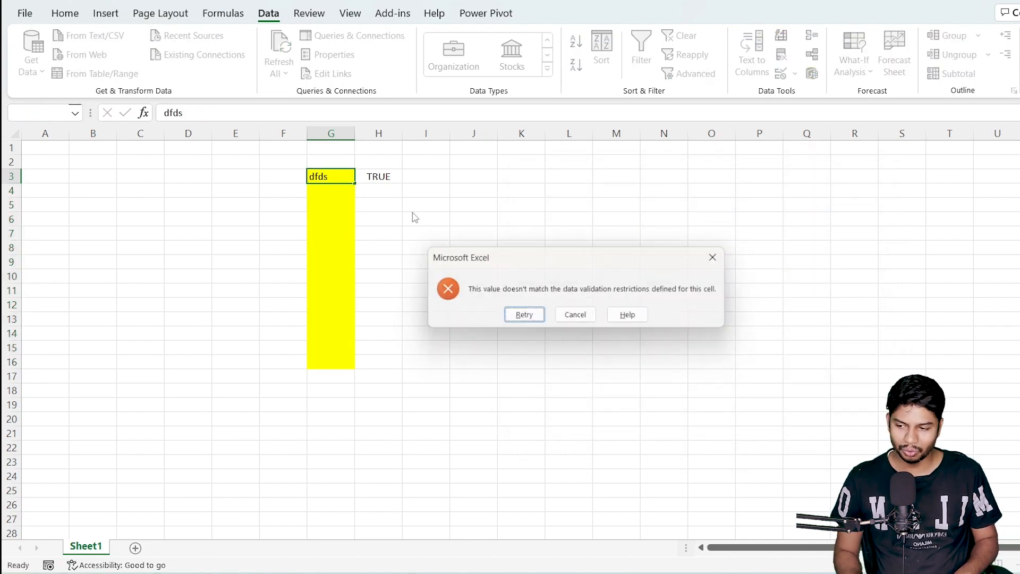
key("Return")
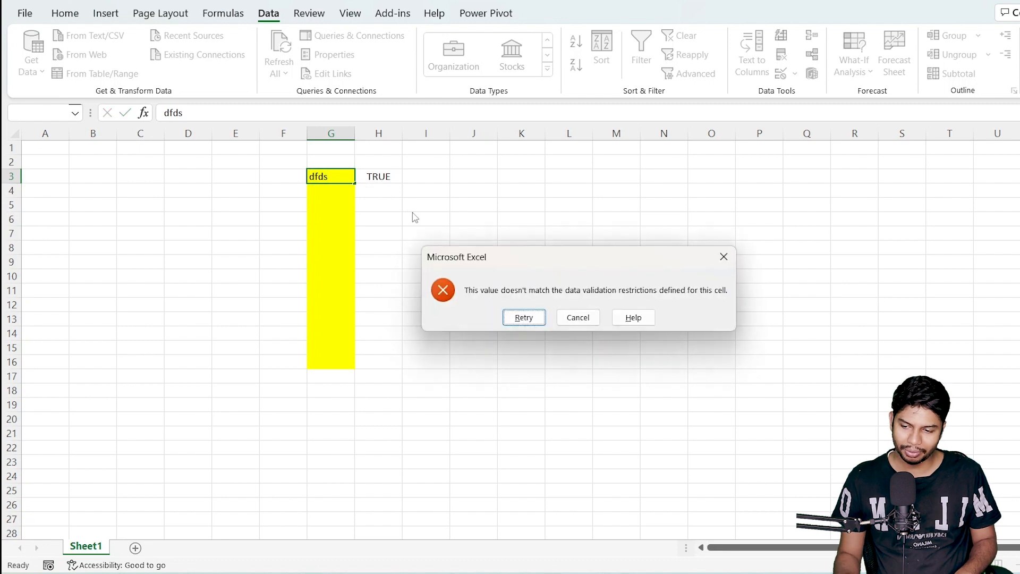
key("Return")
key("Return")
key("Escape")
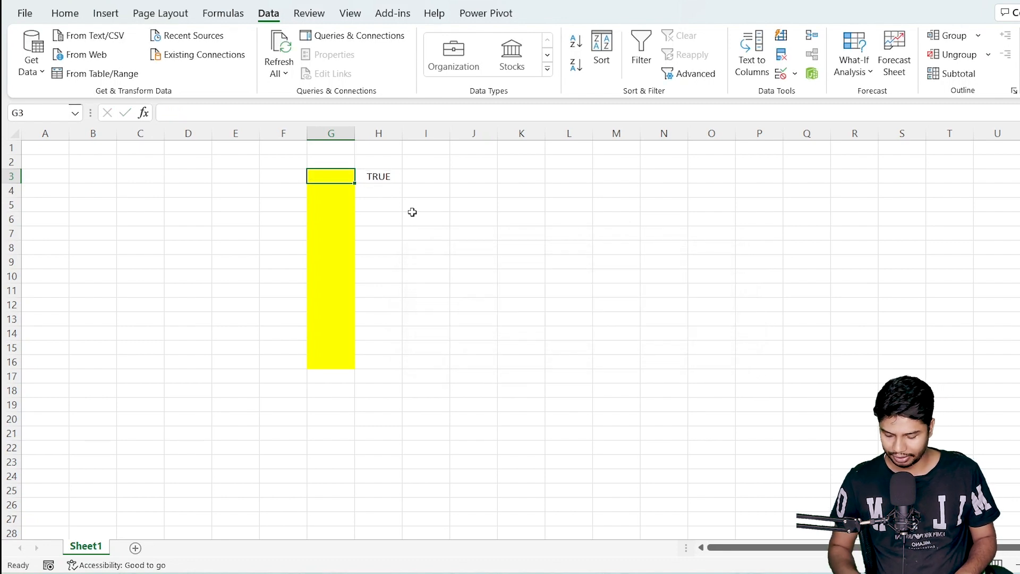
Enter the uppercase text FG in G3 and try the lowercase text fg in G4
type("FG")
key("Return")
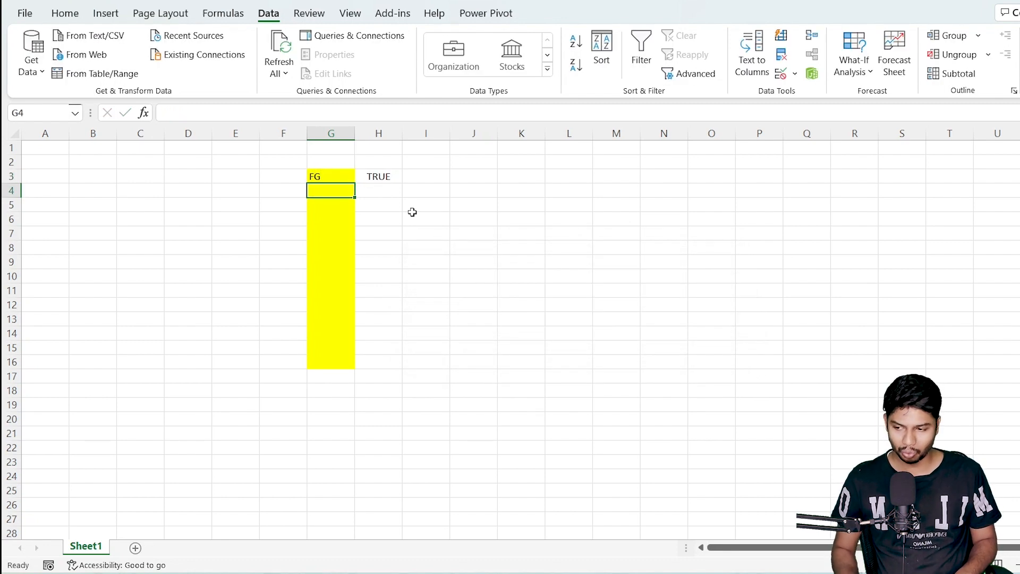
type("fg")
key("Return")
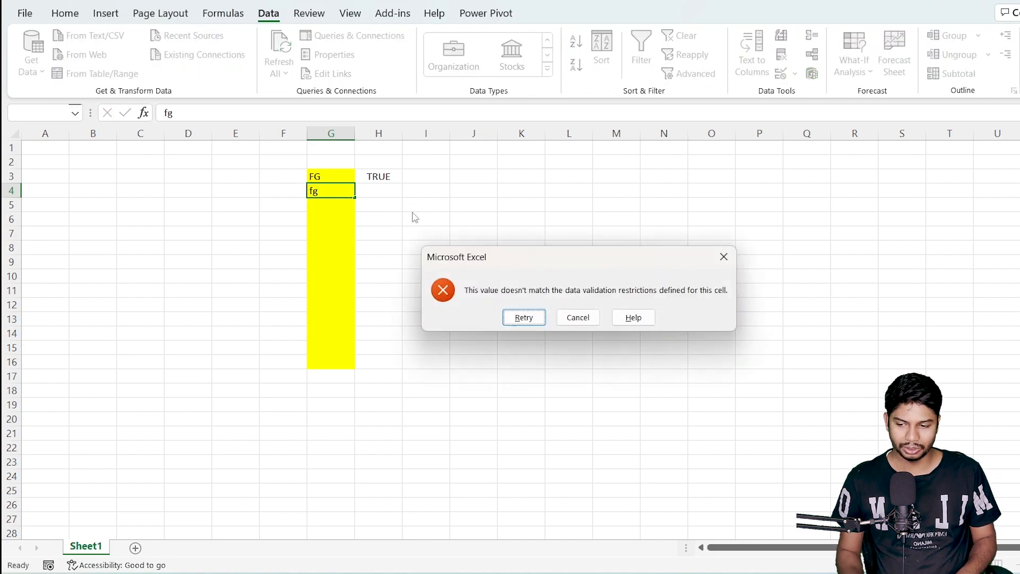